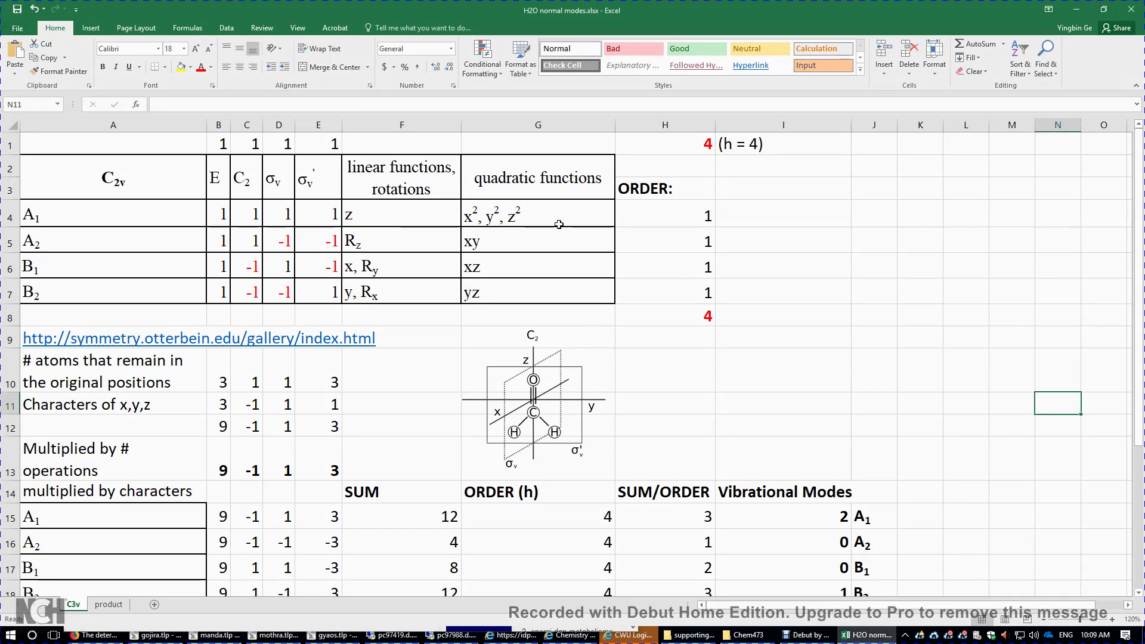
Review the C2v character table and the unchanged-atom counts under E, C2, σv and σv'.
{"action": "left_click_drag", "start_coordinate": [134, 181], "coordinate": [562, 293]}
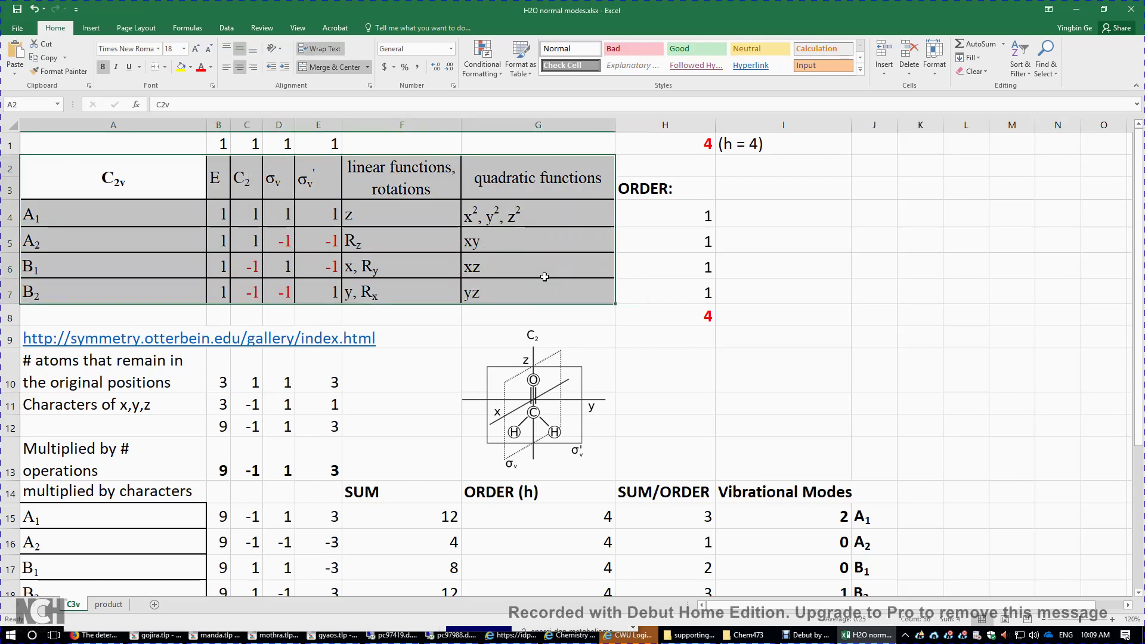
{"action": "left_click", "coordinate": [542, 276]}
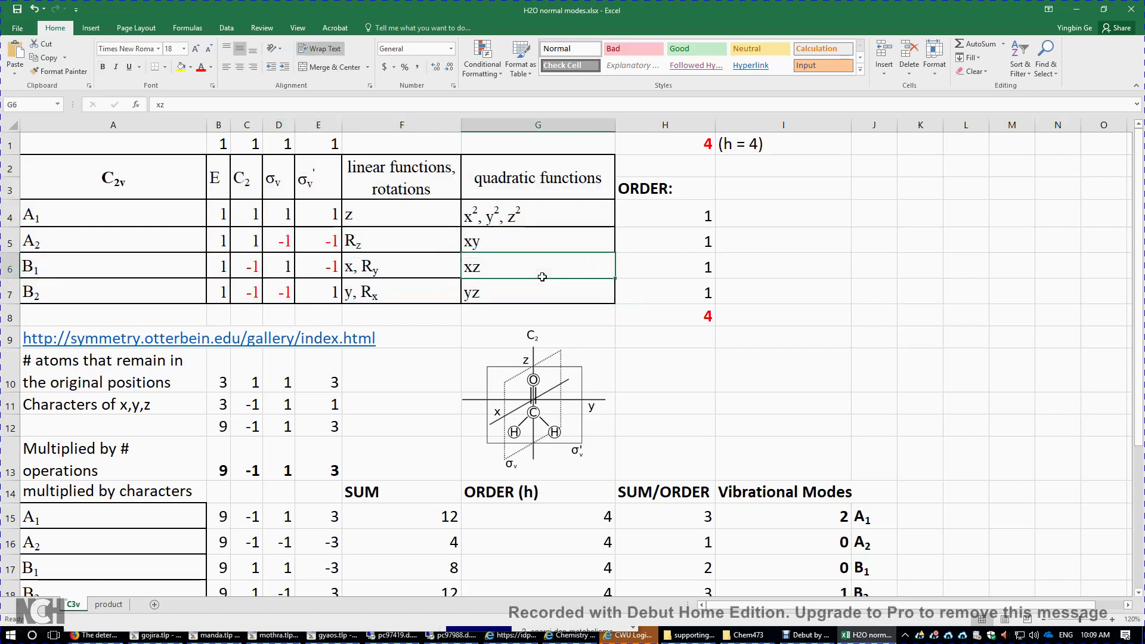
{"action": "left_click", "coordinate": [220, 383]}
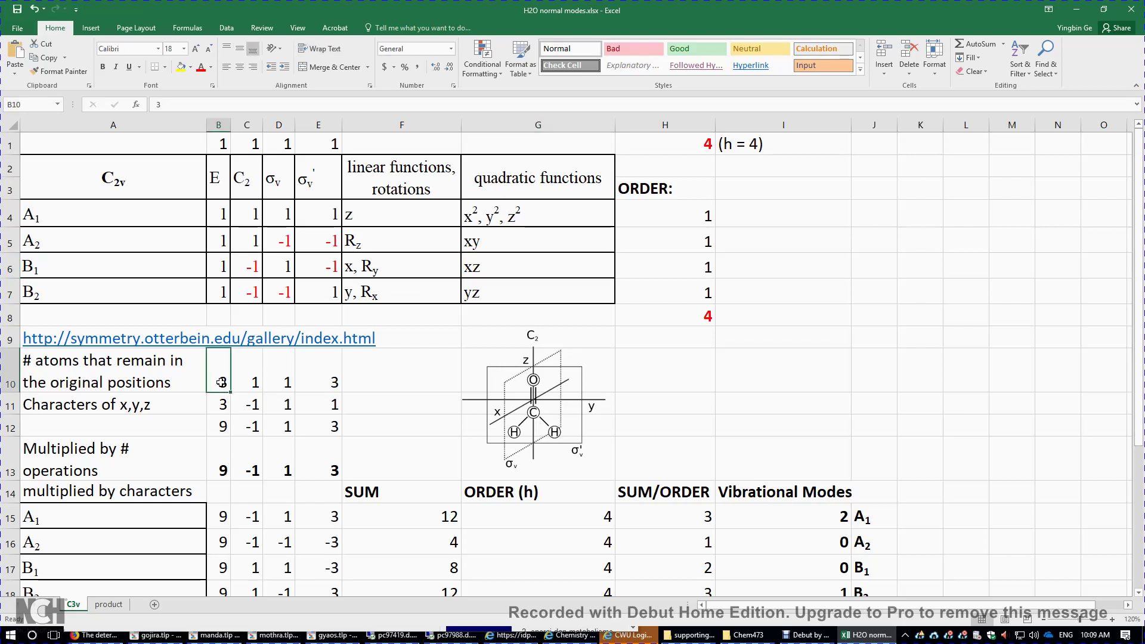
{"action": "left_click", "coordinate": [249, 379]}
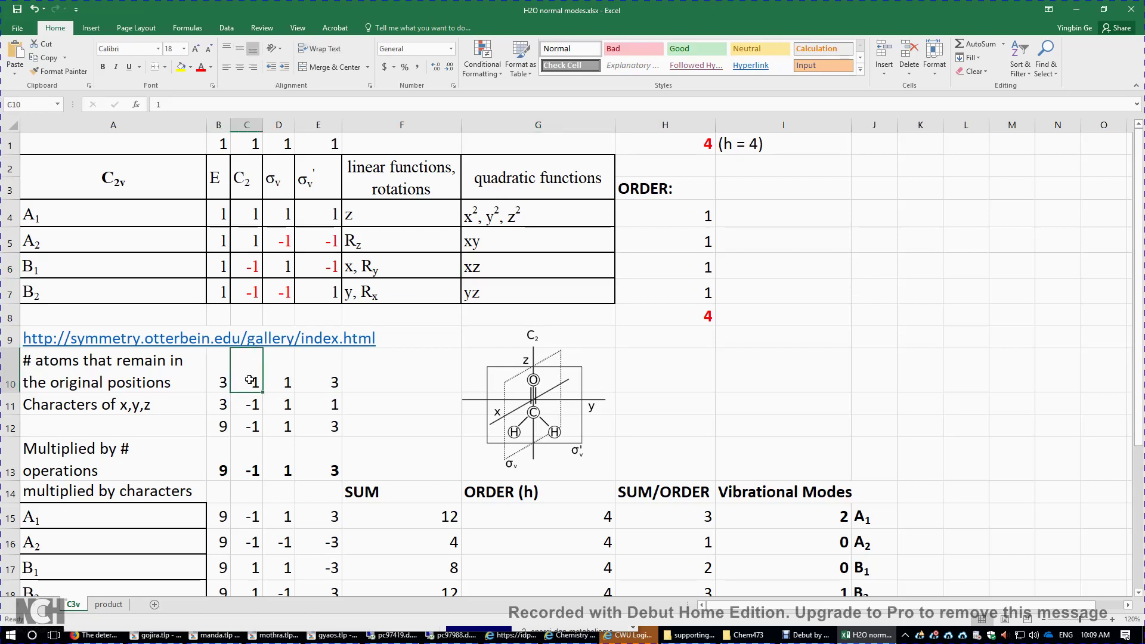
{"action": "left_click", "coordinate": [283, 380]}
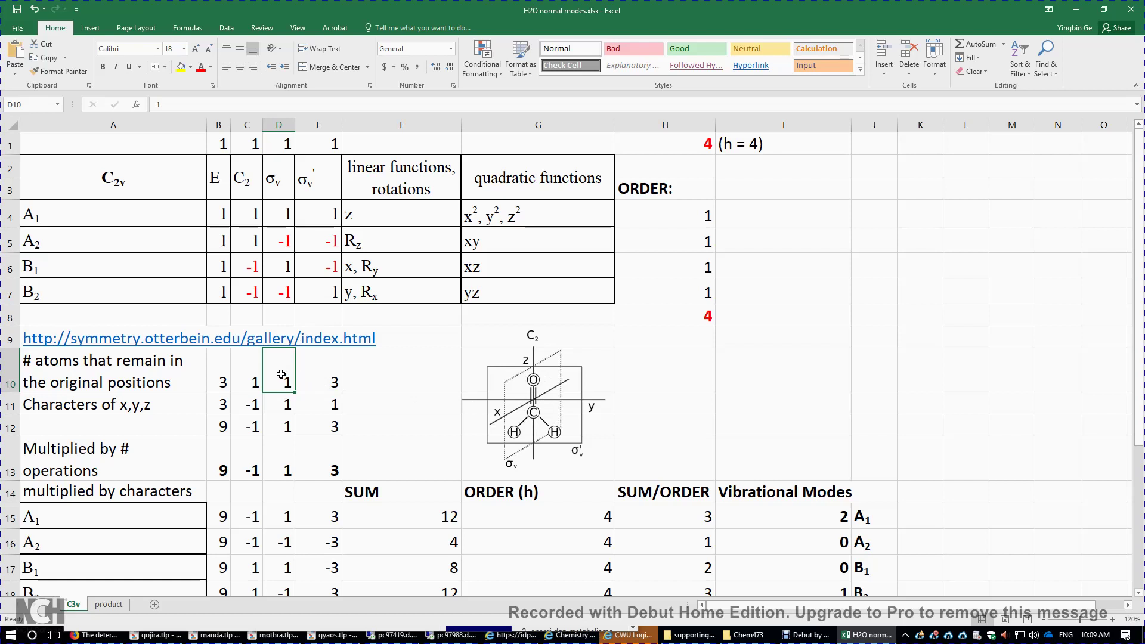
{"action": "left_click", "coordinate": [325, 385]}
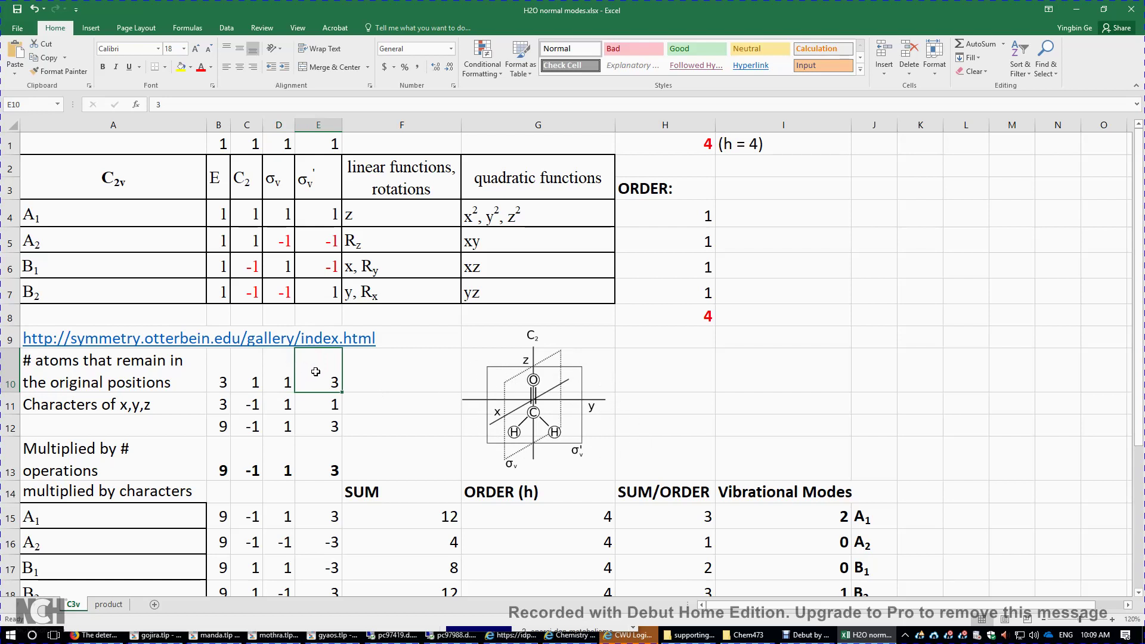
Check which species carry the linear functions: z for A1, x and Ry for B1, and B2.
{"action": "left_click", "coordinate": [67, 410]}
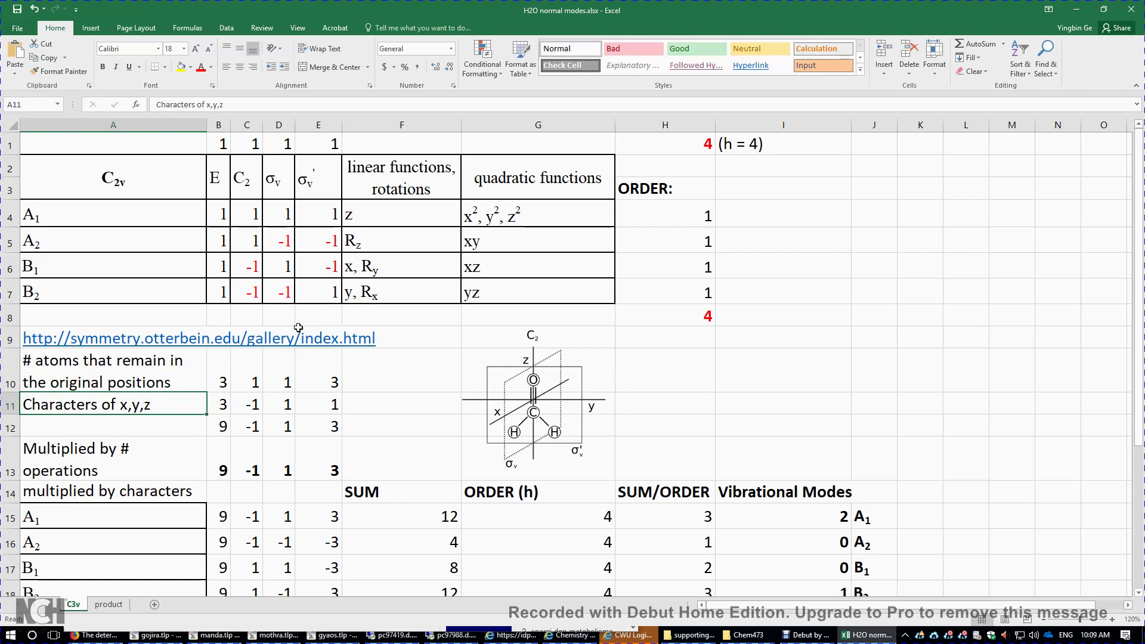
{"action": "left_click", "coordinate": [352, 269]}
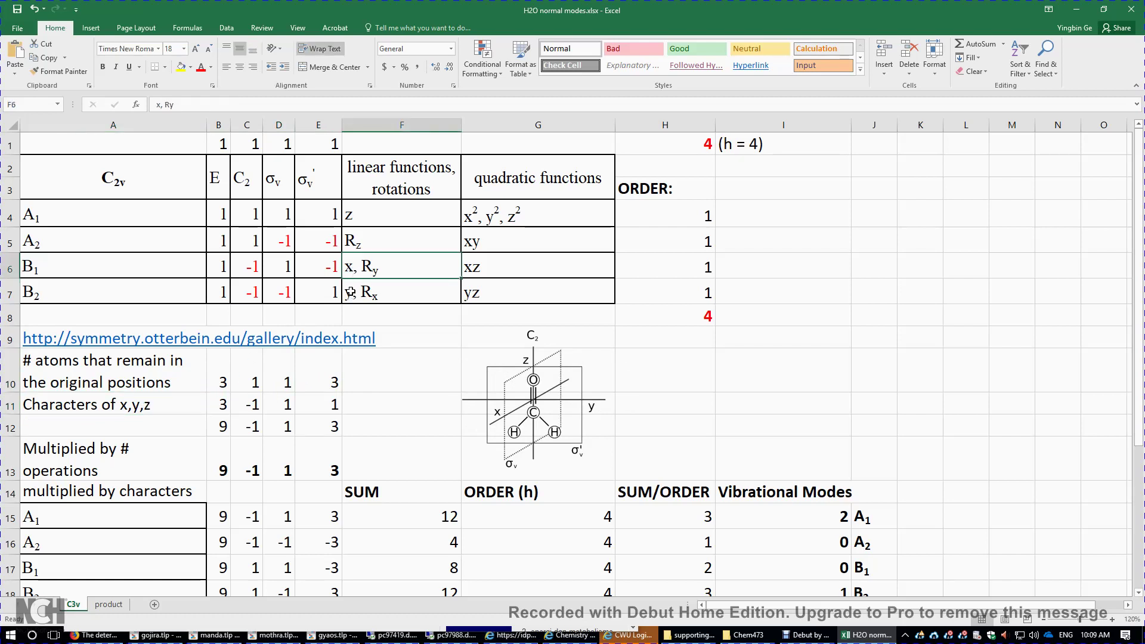
{"action": "left_click", "coordinate": [352, 288]}
{"action": "left_click", "coordinate": [356, 218]}
Enter =SUM(B4,B6,B7) in B11 and fill it to E11, giving 3, -1, 1, 1.
{"action": "double_click", "coordinate": [221, 402]}
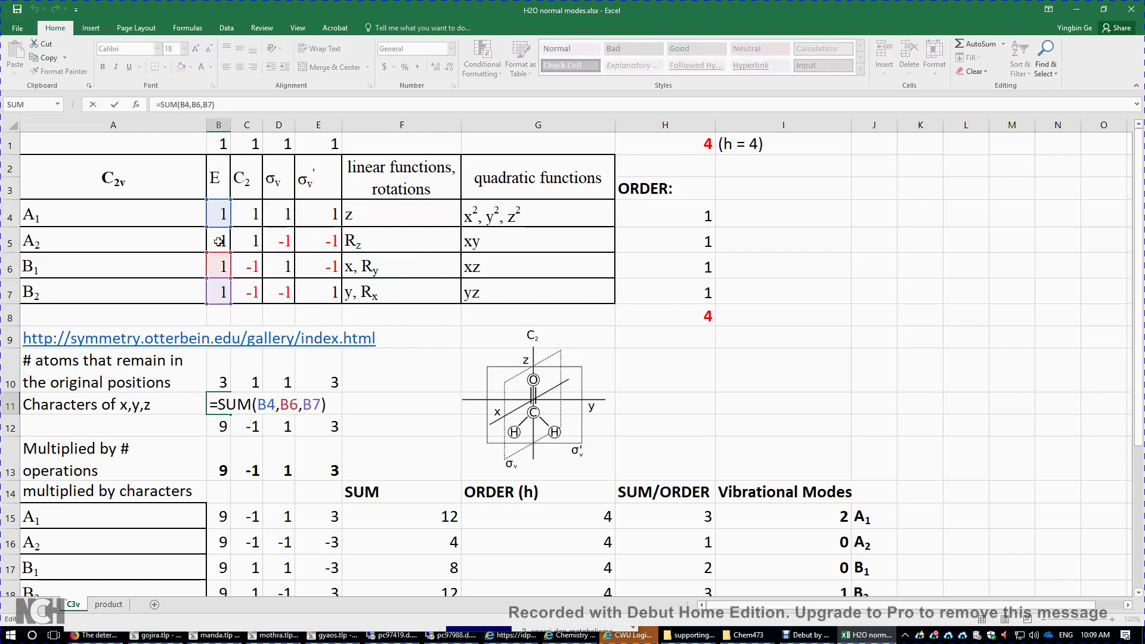
{"action": "key", "text": "Return"}
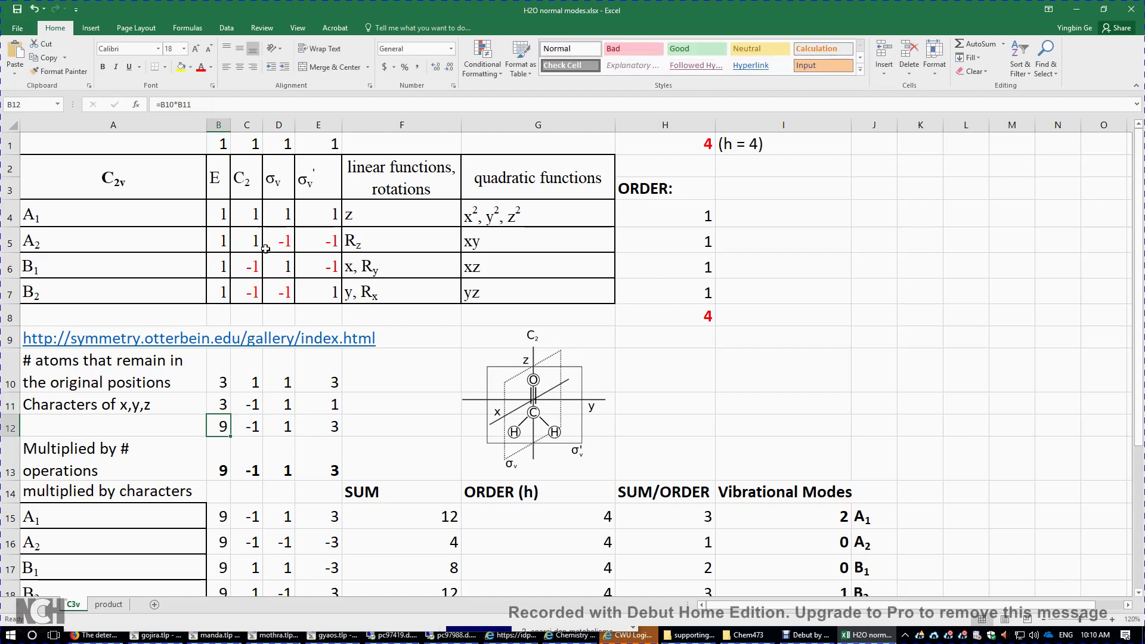
{"action": "left_click", "coordinate": [221, 405]}
{"action": "left_click_drag", "start_coordinate": [230, 413], "coordinate": [356, 415]}
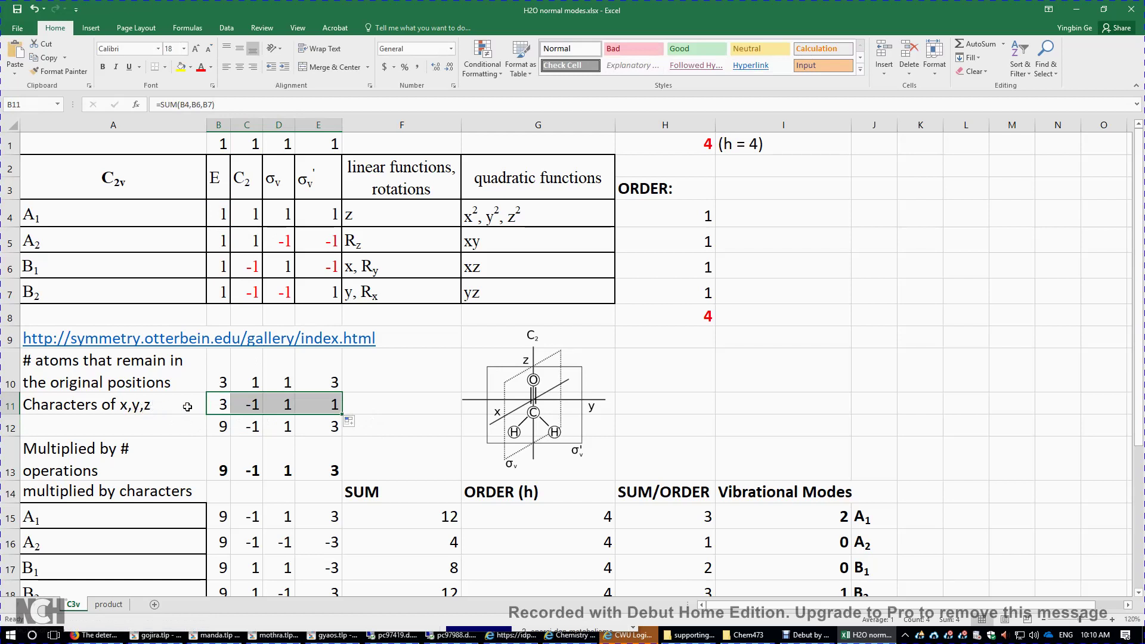
{"action": "left_click", "coordinate": [274, 419]}
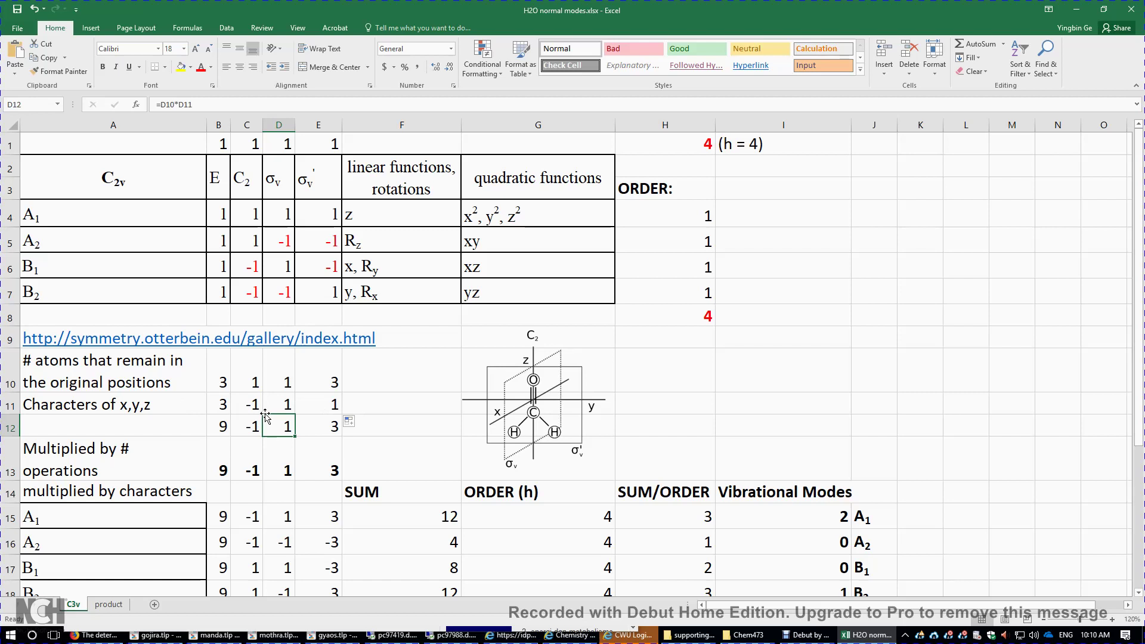
{"action": "left_click", "coordinate": [219, 430]}
{"action": "left_click_drag", "start_coordinate": [218, 389], "coordinate": [331, 385]}
{"action": "left_click_drag", "start_coordinate": [227, 404], "coordinate": [332, 406]}
{"action": "left_click", "coordinate": [251, 468]}
{"action": "left_click_drag", "start_coordinate": [219, 431], "coordinate": [337, 426]}
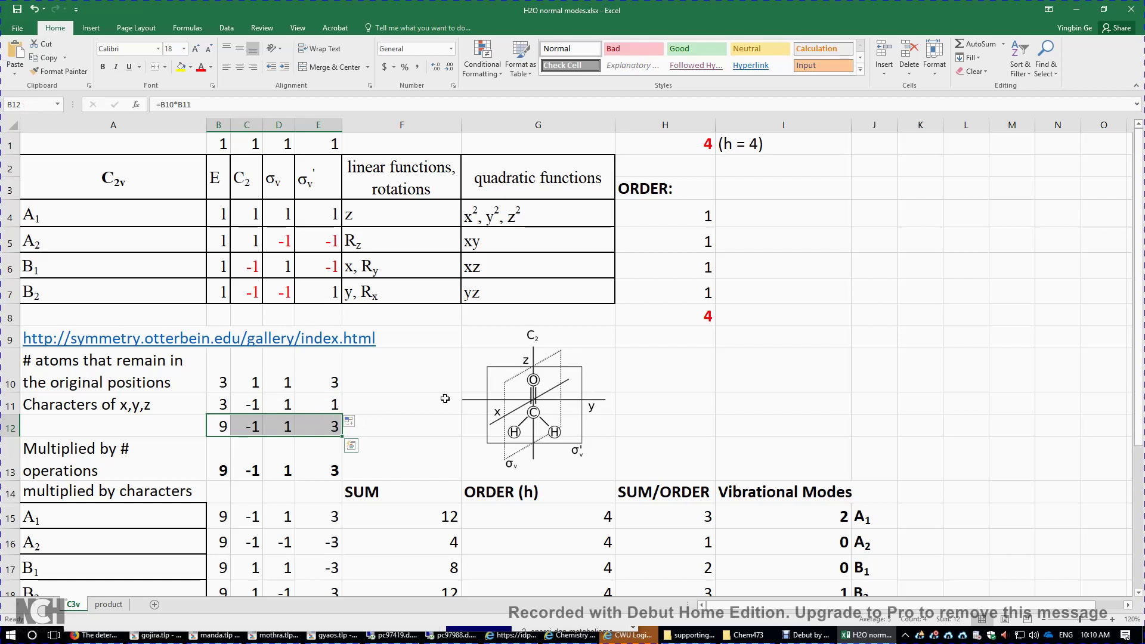
{"action": "left_click", "coordinate": [364, 428]}
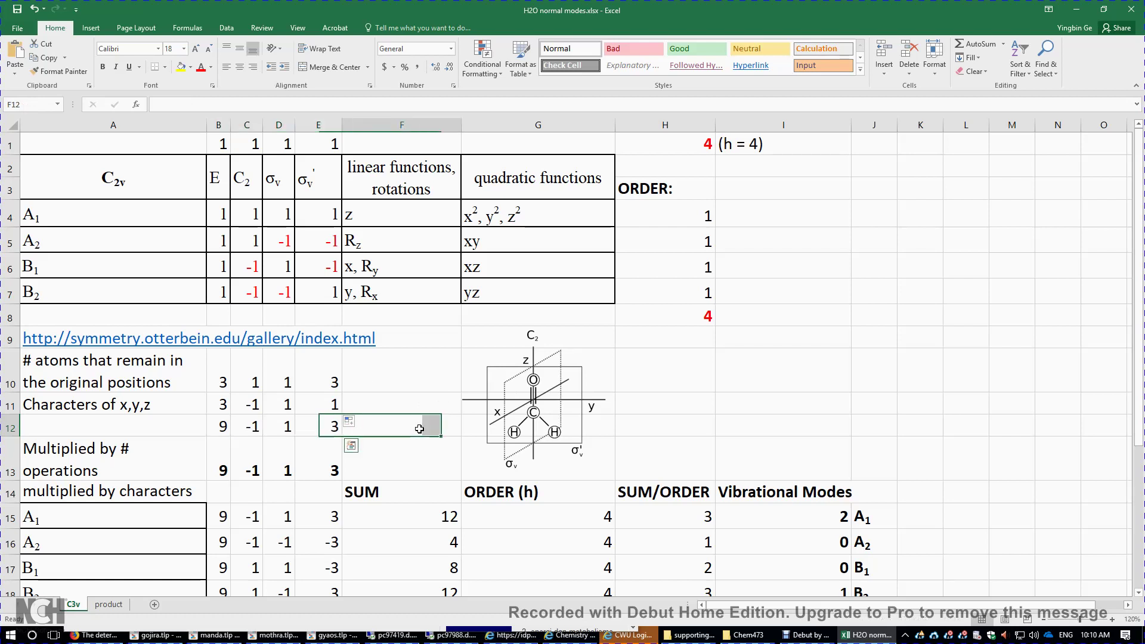
{"action": "left_click", "coordinate": [209, 429]}
{"action": "left_click", "coordinate": [329, 431], "text": "shift"}
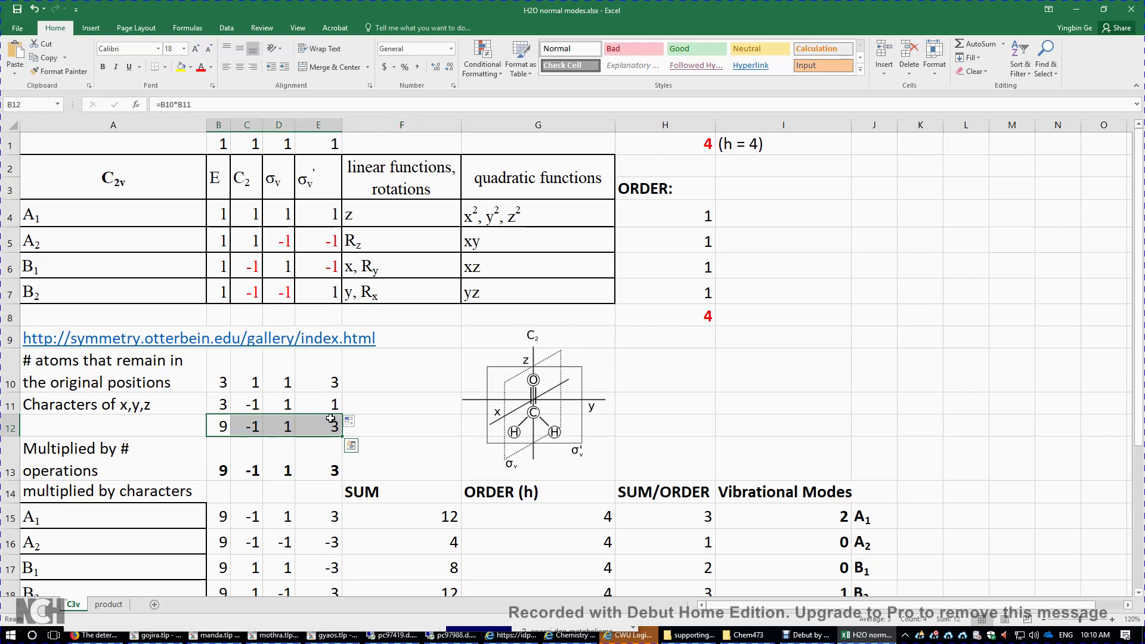
{"action": "left_click_drag", "start_coordinate": [221, 141], "coordinate": [322, 136]}
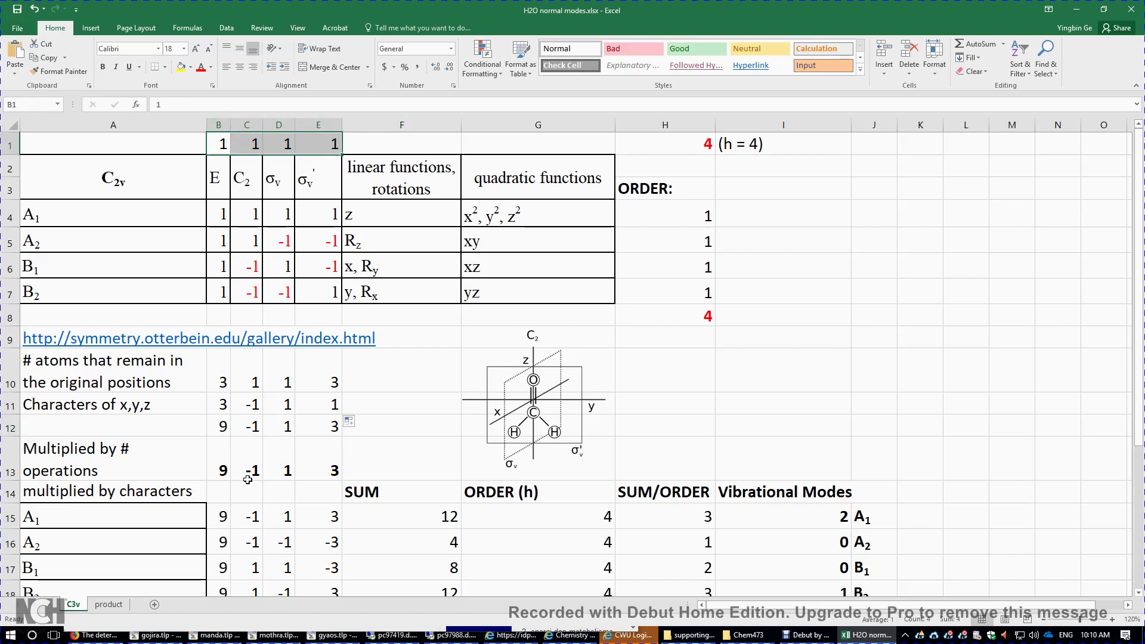
{"action": "left_click_drag", "start_coordinate": [220, 470], "coordinate": [316, 468]}
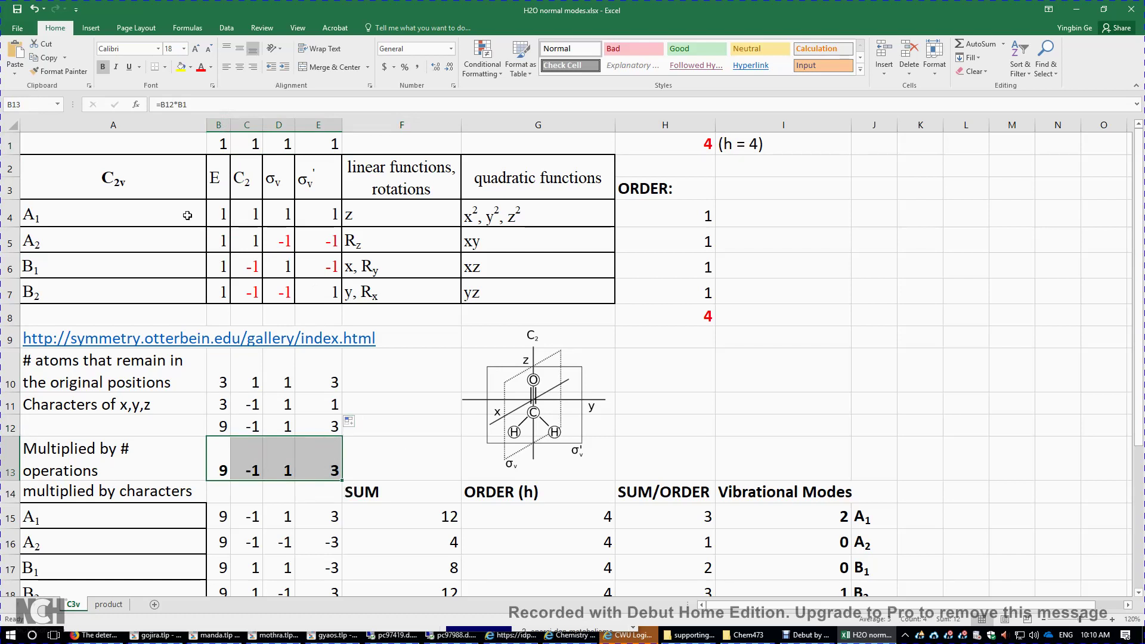
{"action": "left_click_drag", "start_coordinate": [222, 214], "coordinate": [316, 218]}
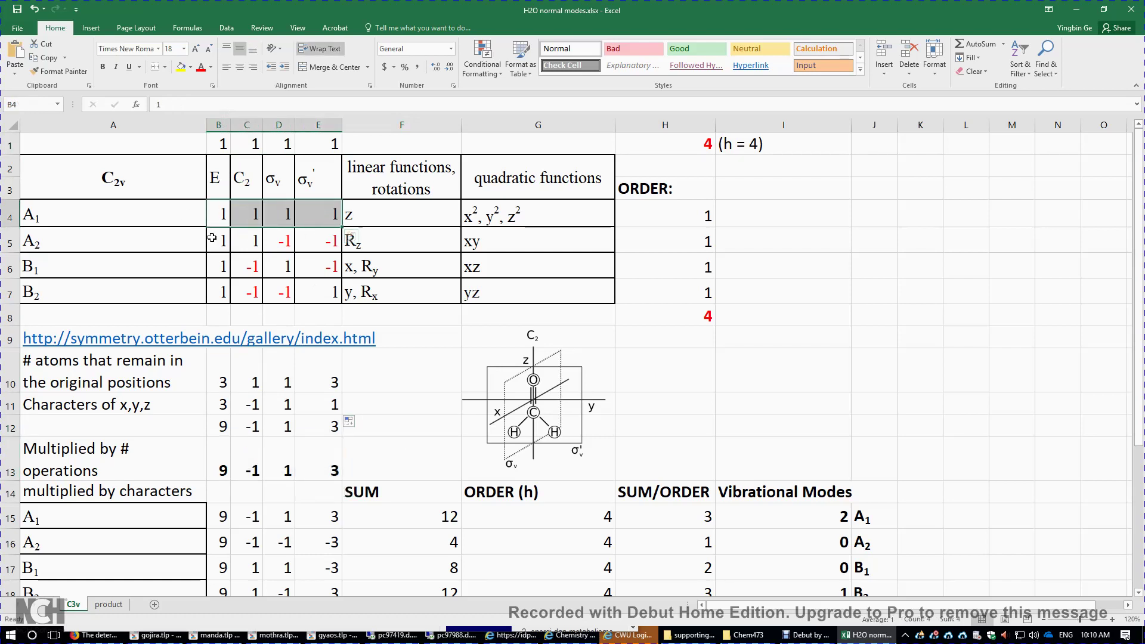
{"action": "left_click_drag", "start_coordinate": [236, 238], "coordinate": [417, 240]}
{"action": "left_click_drag", "start_coordinate": [230, 263], "coordinate": [334, 267]}
{"action": "left_click_drag", "start_coordinate": [224, 292], "coordinate": [265, 295]}
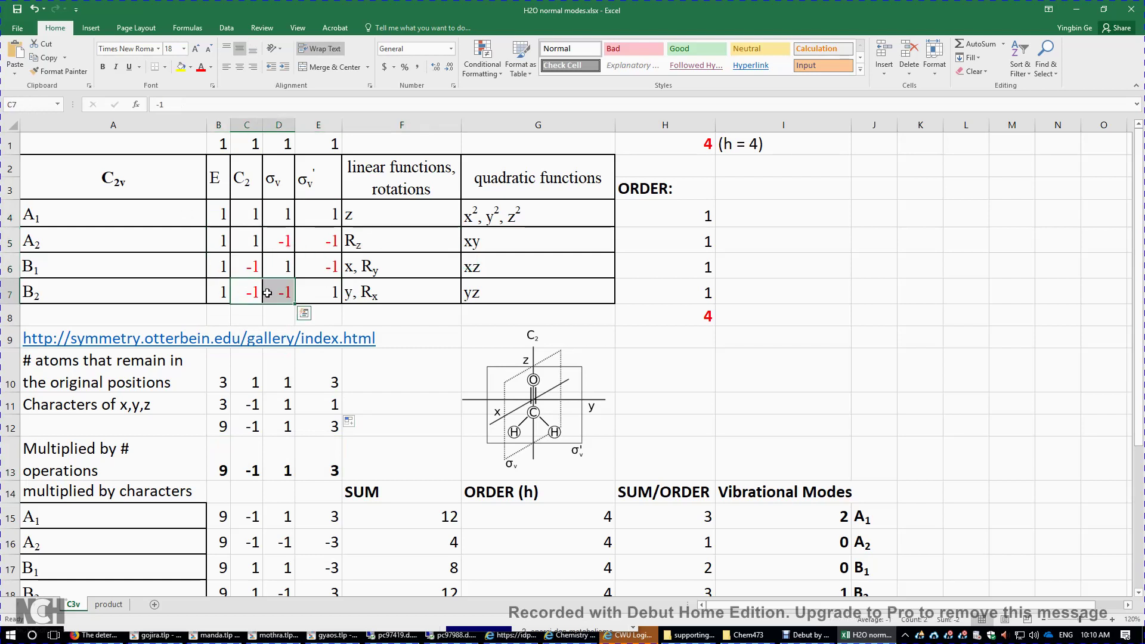
{"action": "left_click", "coordinate": [220, 353]}
Set B18 to =B$13*B7, multiplying row 13's totals by the B2 characters.
{"action": "scroll", "coordinate": [220, 354], "scroll_direction": "down", "scroll_amount": 2}
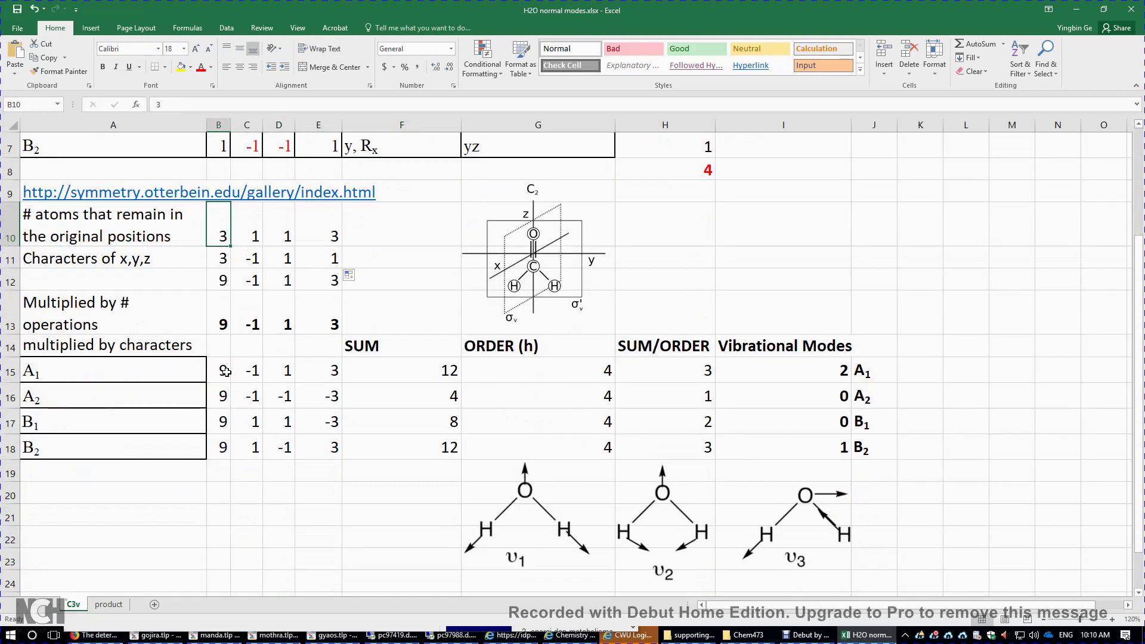
{"action": "double_click", "coordinate": [213, 452]}
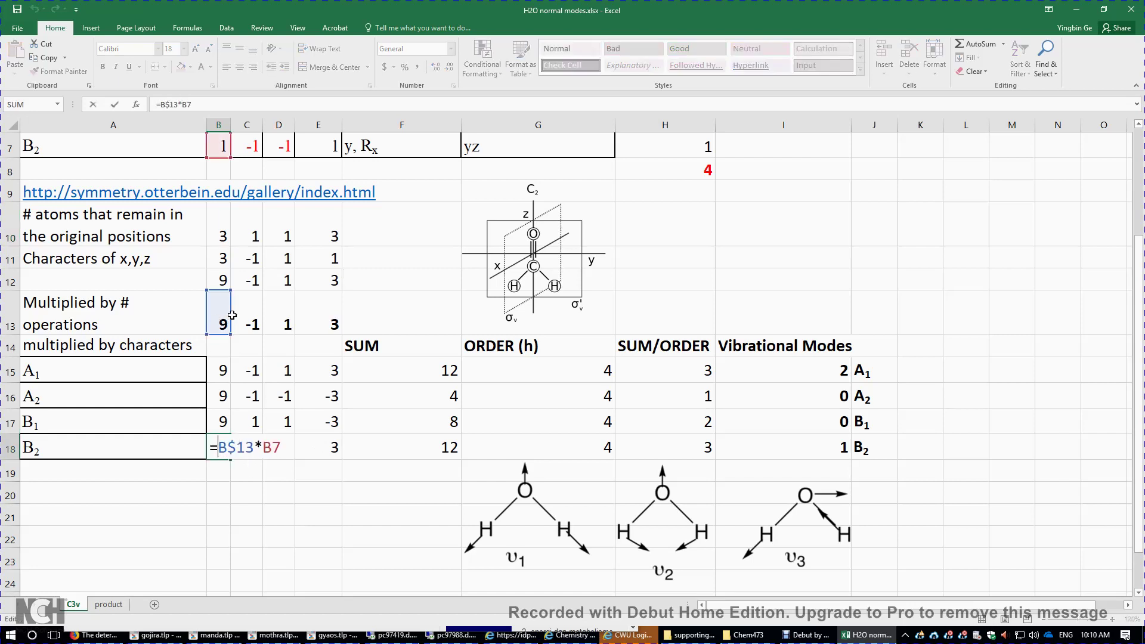
{"action": "scroll", "coordinate": [185, 321], "scroll_direction": "up", "scroll_amount": 2}
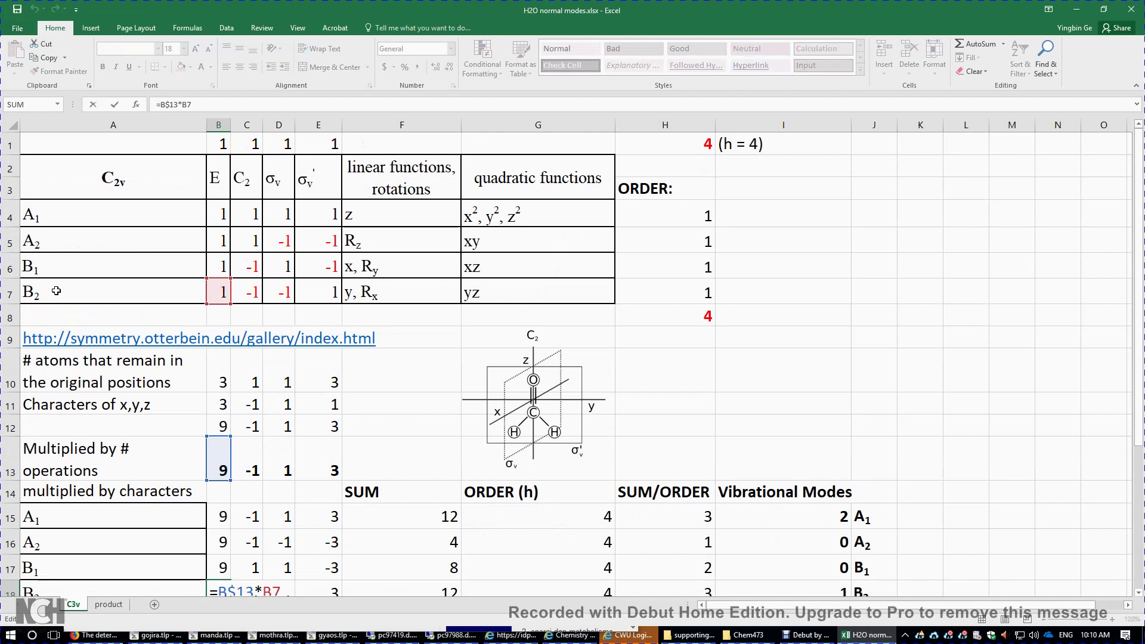
{"action": "scroll", "coordinate": [249, 348], "scroll_direction": "down", "scroll_amount": 2}
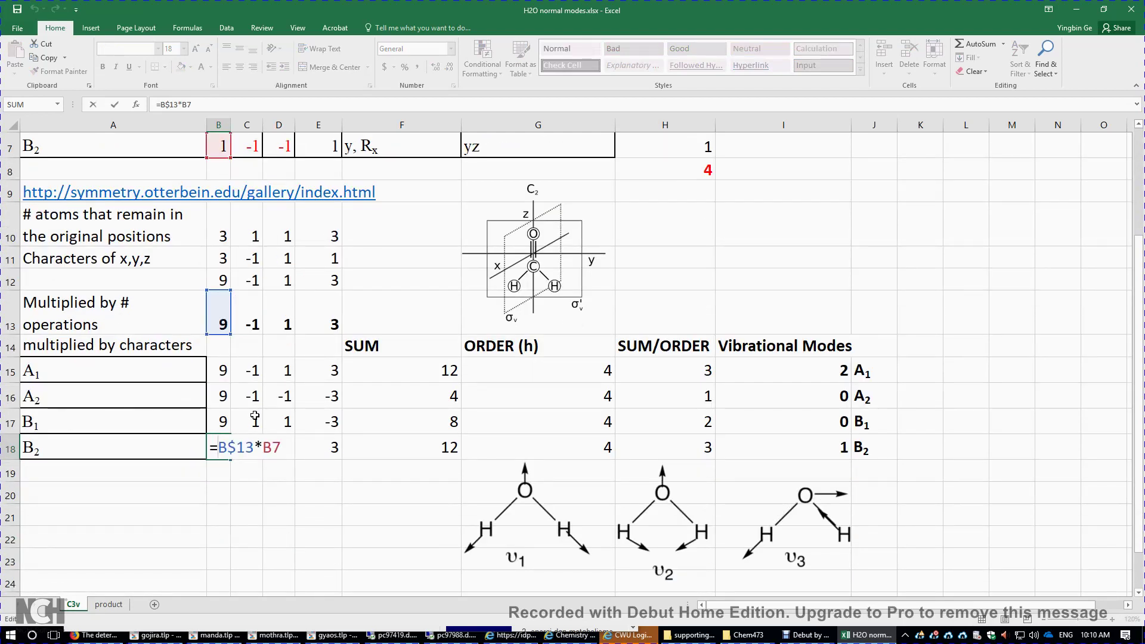
{"action": "key", "text": "Return"}
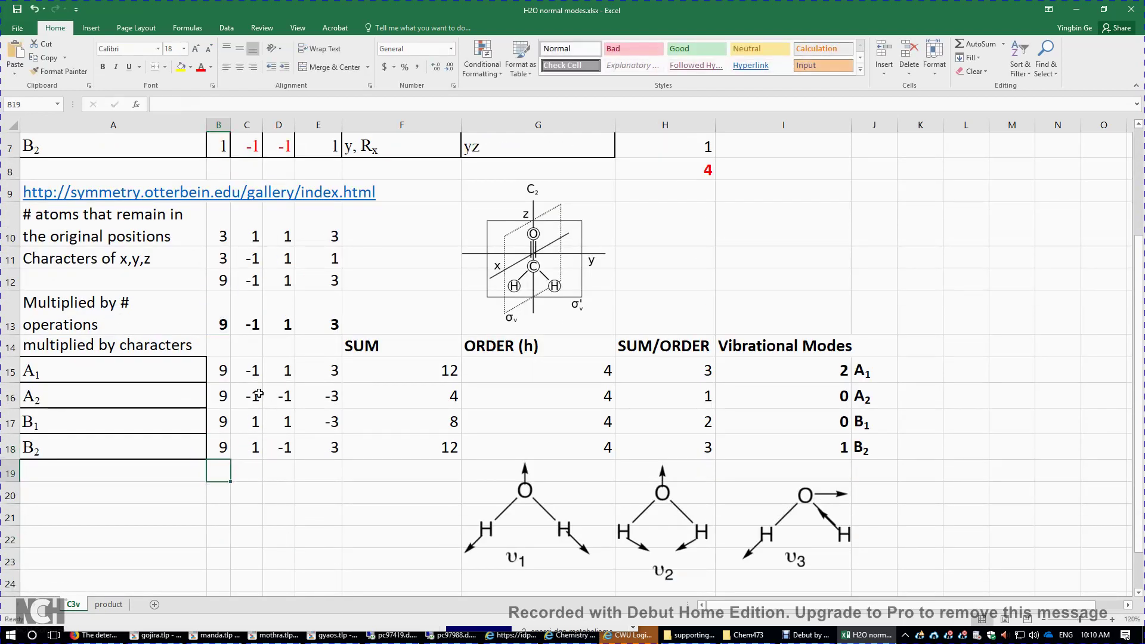
Fill the B15 product formula across to E15 and down through row 18.
{"action": "left_click", "coordinate": [223, 371]}
{"action": "left_click_drag", "start_coordinate": [232, 383], "coordinate": [344, 460]}
{"action": "left_click", "coordinate": [248, 521]}
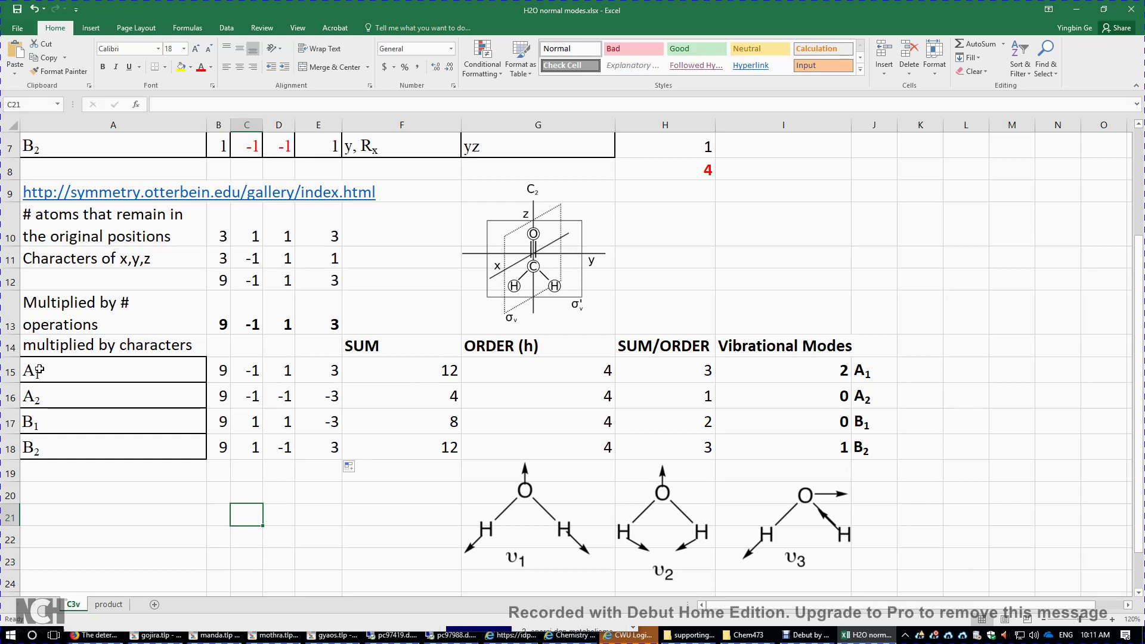
{"action": "double_click", "coordinate": [430, 368]}
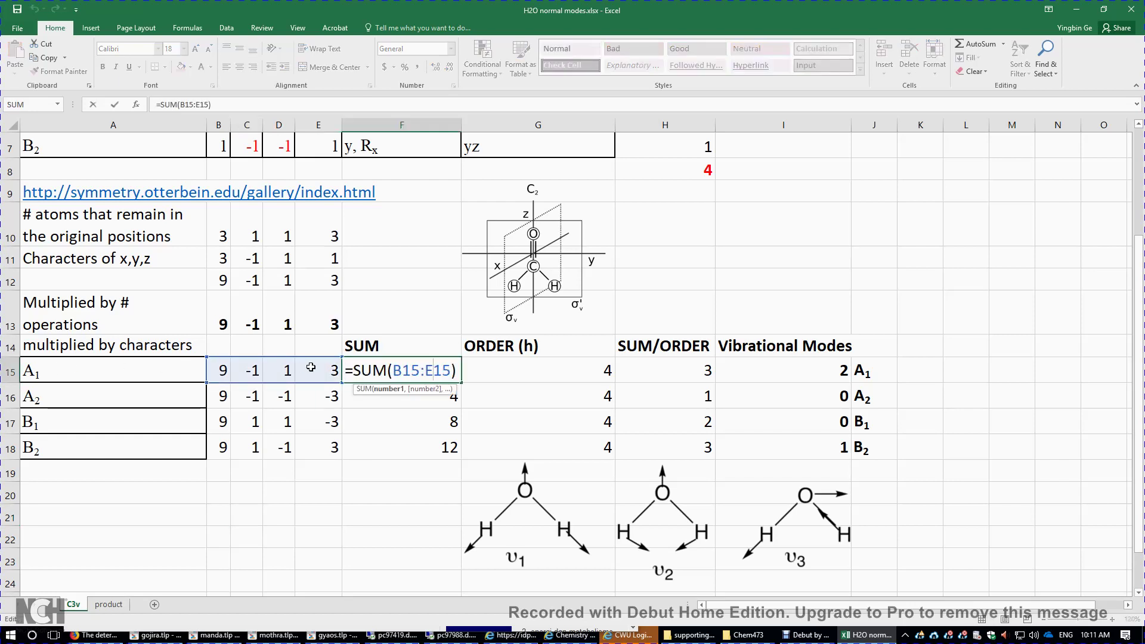
Confirm =SUM(B15:E15) in F15 and fill it to F18, giving totals 12, 4, 8, 12.
{"action": "key", "text": "Return"}
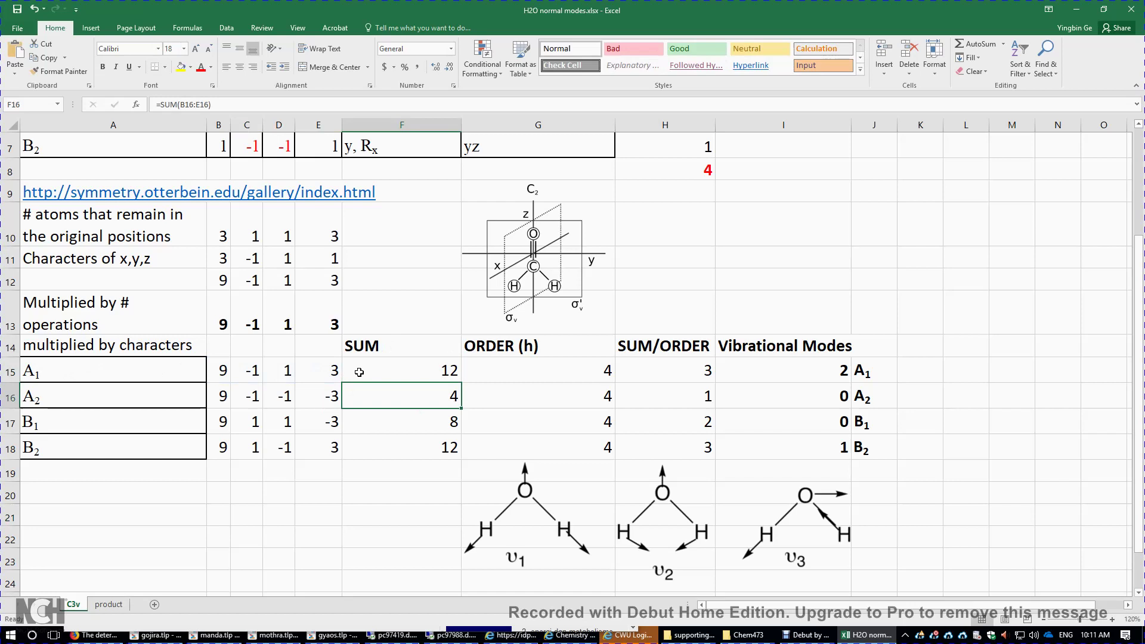
{"action": "left_click", "coordinate": [437, 370]}
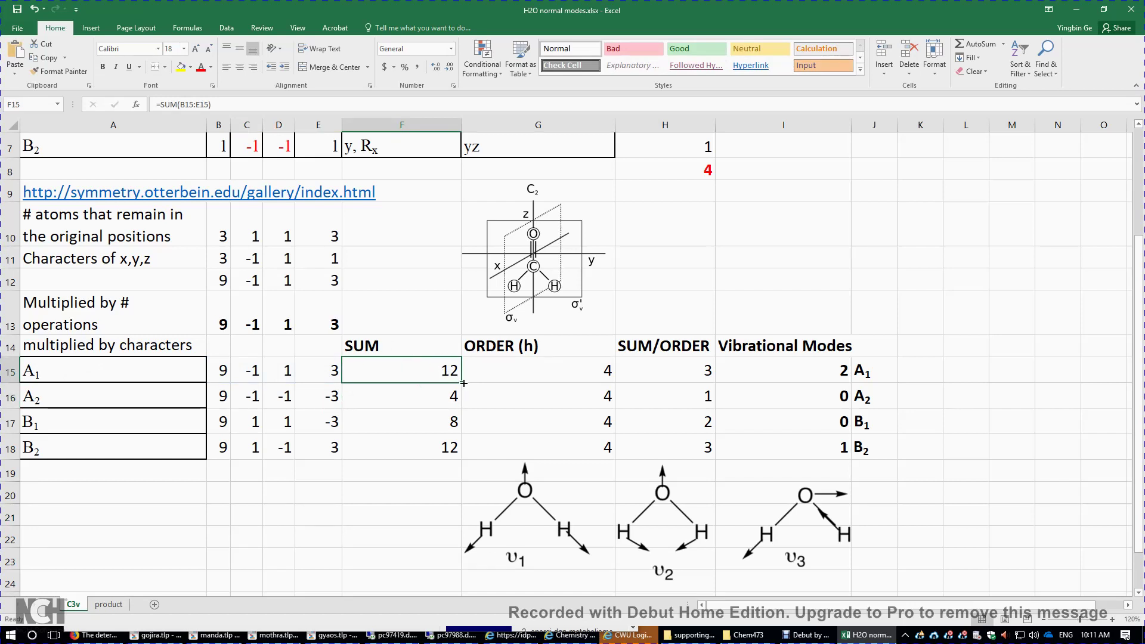
{"action": "left_click_drag", "start_coordinate": [463, 383], "coordinate": [460, 454]}
{"action": "left_click", "coordinate": [396, 513]}
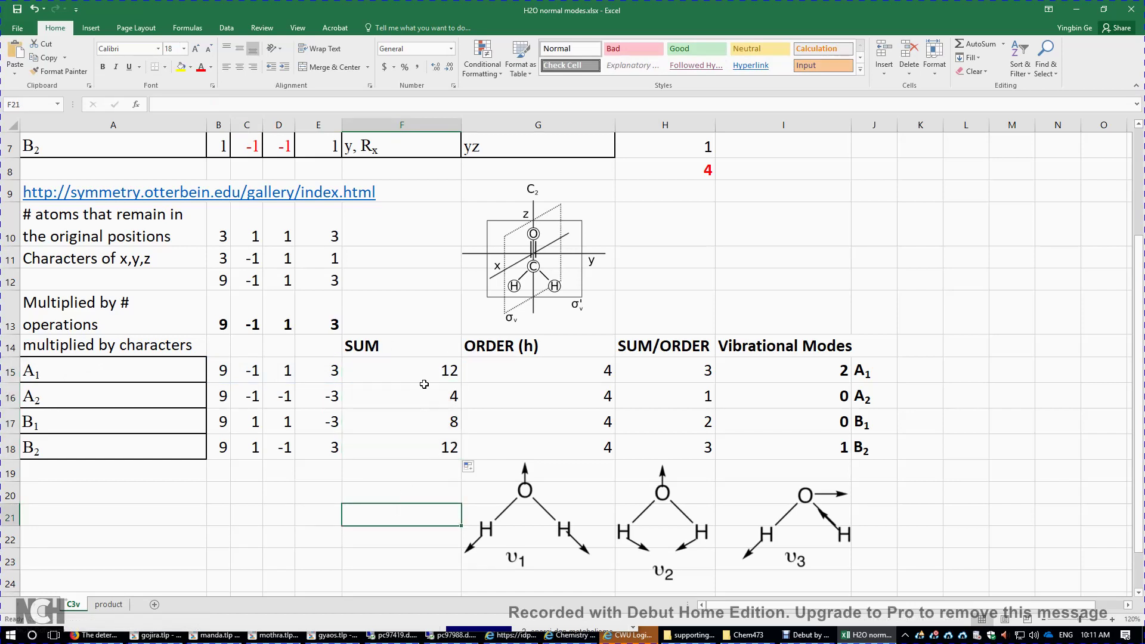
Compare the SUM values F15:F18 with the ORDER values G15:G18, then confirm H15's =F15/G15 formula.
{"action": "left_click_drag", "start_coordinate": [424, 372], "coordinate": [427, 444]}
{"action": "left_click", "coordinate": [567, 369]}
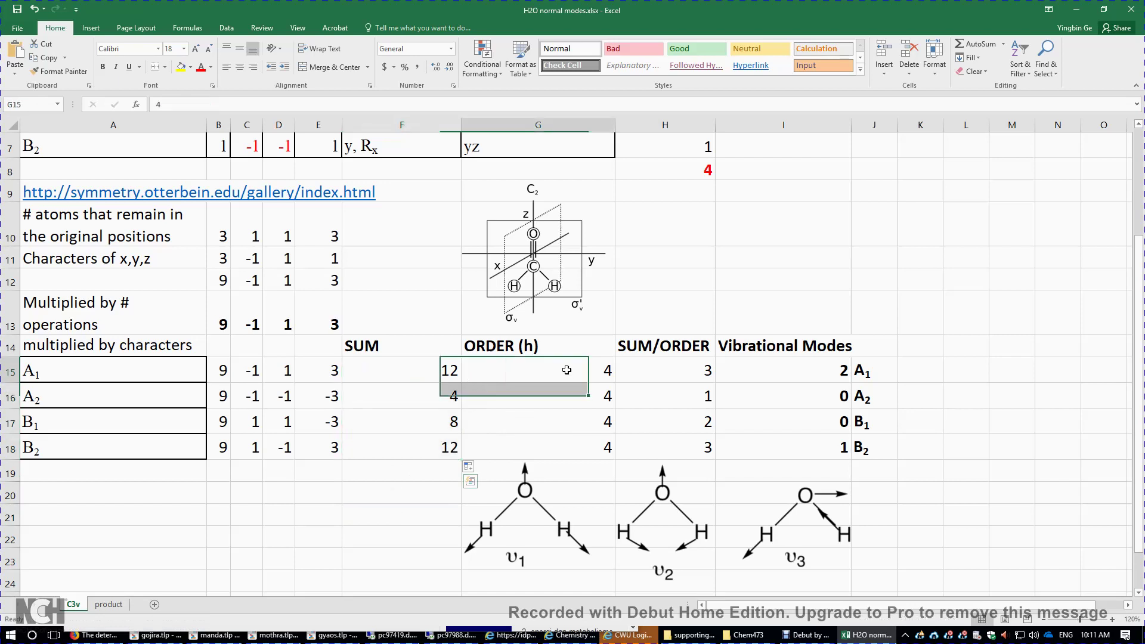
{"action": "left_click_drag", "start_coordinate": [566, 370], "coordinate": [562, 444]}
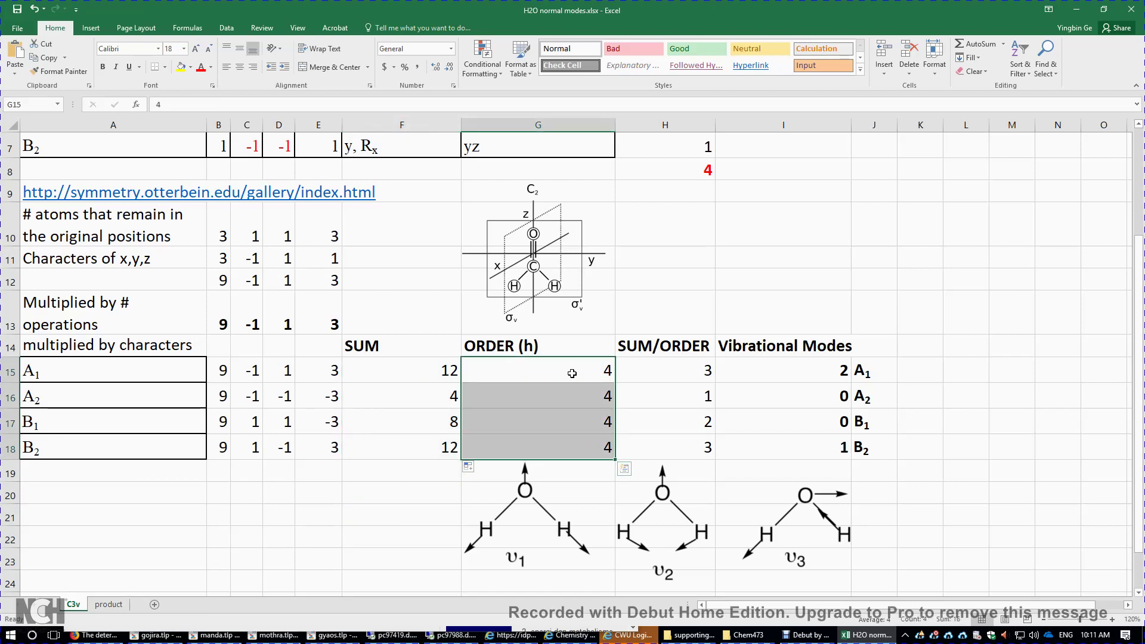
{"action": "left_click", "coordinate": [701, 371]}
{"action": "double_click", "coordinate": [691, 372]}
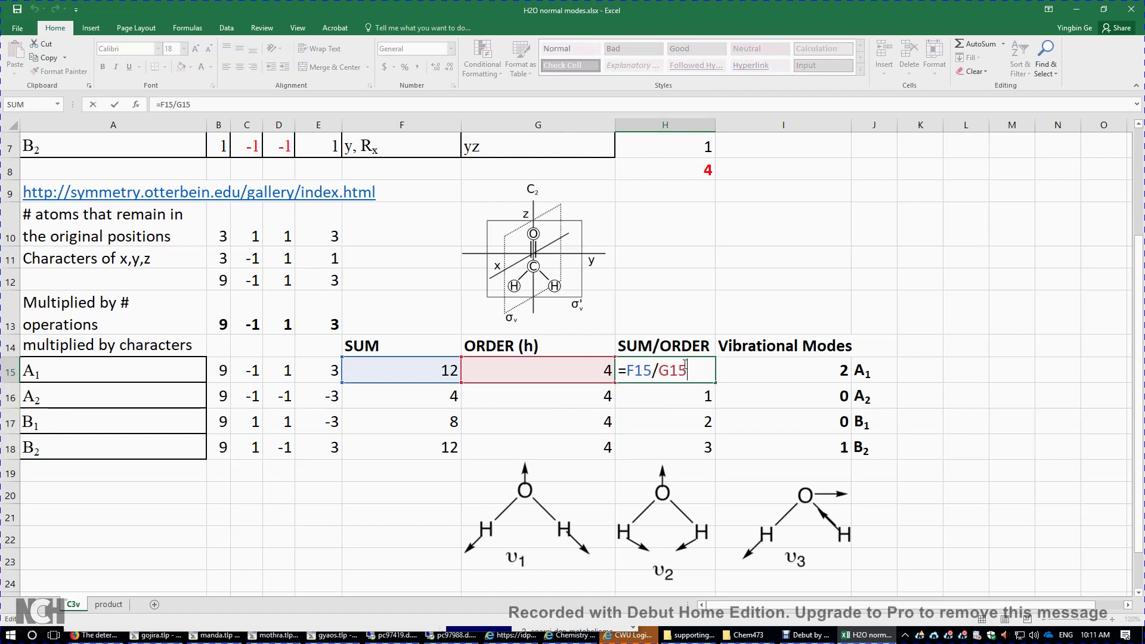
{"action": "key", "text": "Return"}
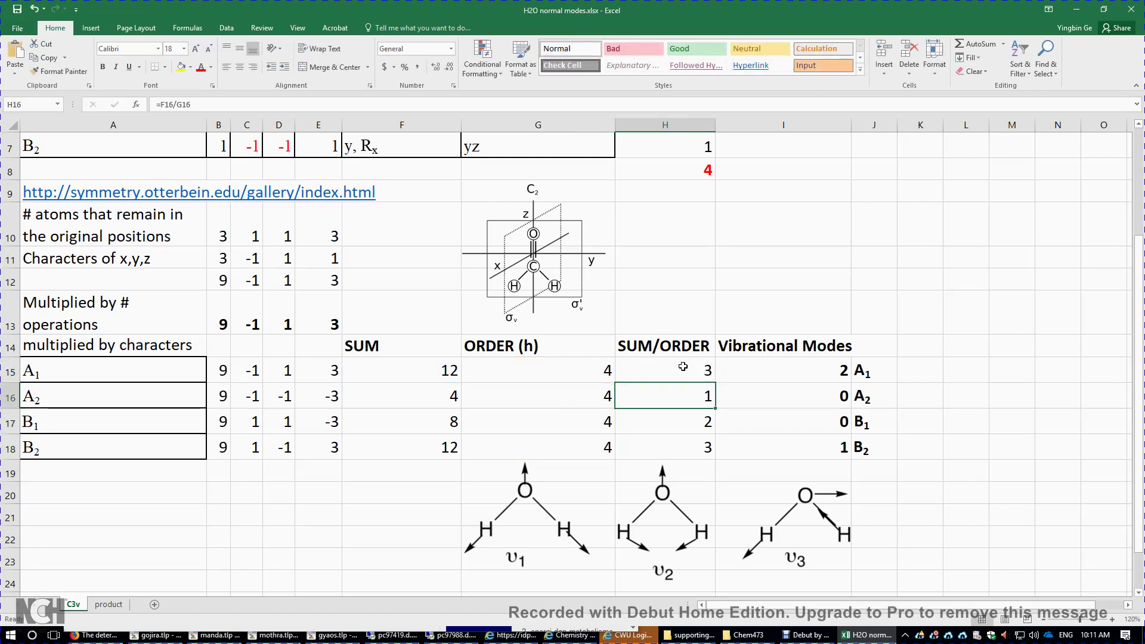
{"action": "left_click", "coordinate": [682, 367]}
Check the SUM/ORDER results 3, 1, 2, 3 in H15:H18.
{"action": "left_click", "coordinate": [681, 392]}
{"action": "left_click", "coordinate": [684, 421]}
{"action": "left_click", "coordinate": [701, 468]}
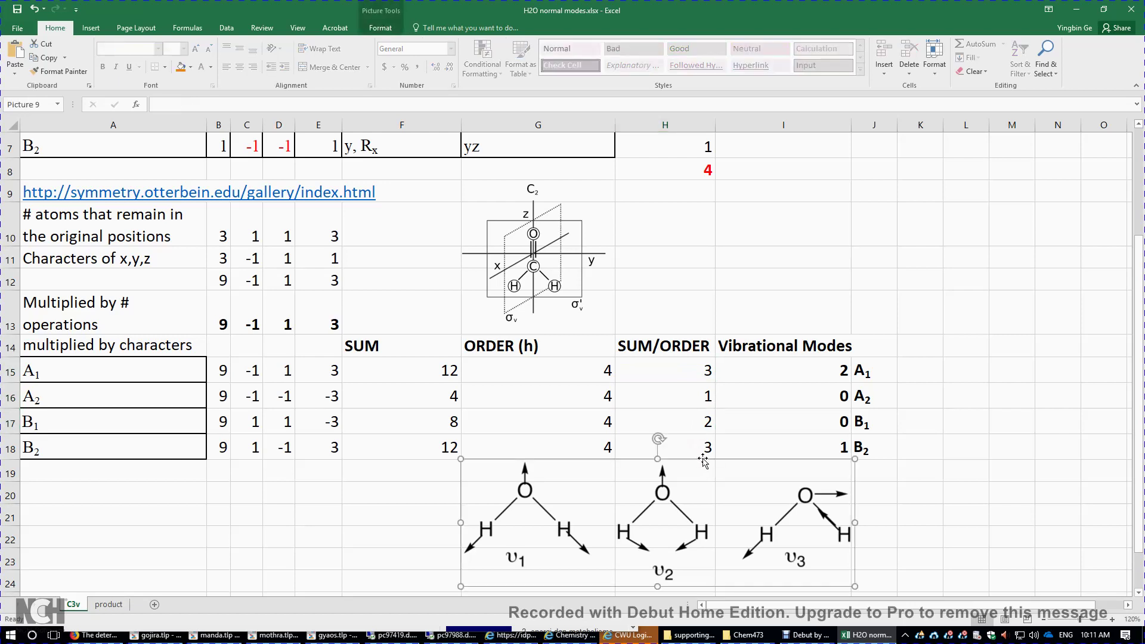
{"action": "left_click", "coordinate": [709, 412]}
{"action": "left_click_drag", "start_coordinate": [703, 366], "coordinate": [707, 448]}
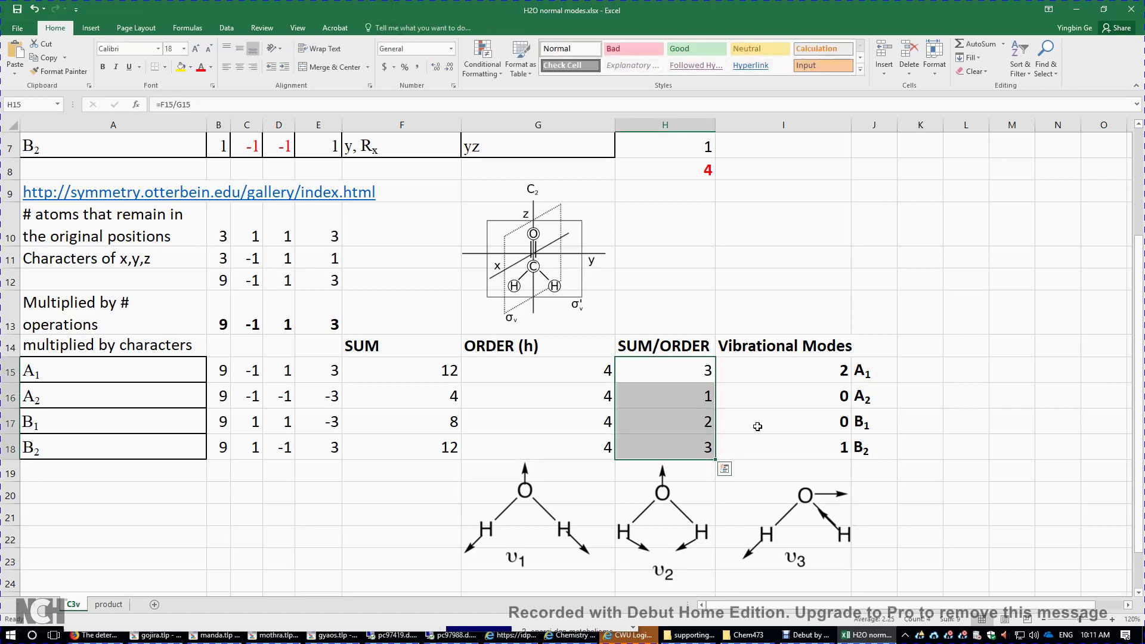
{"action": "scroll", "coordinate": [472, 325], "scroll_direction": "up", "scroll_amount": 2}
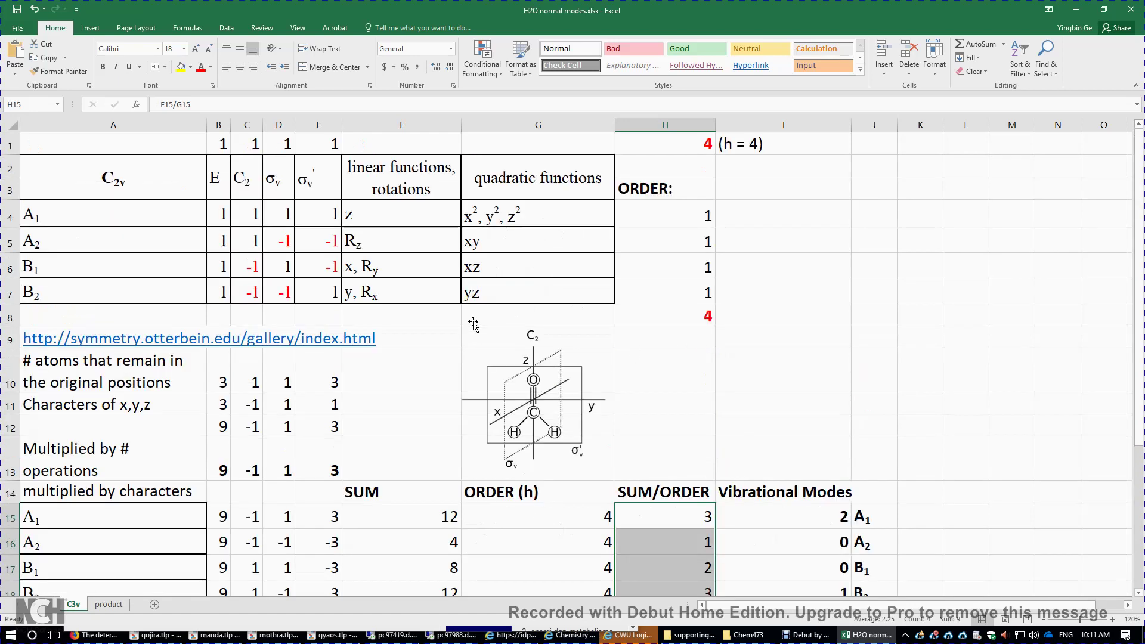
{"action": "left_click", "coordinate": [351, 266]}
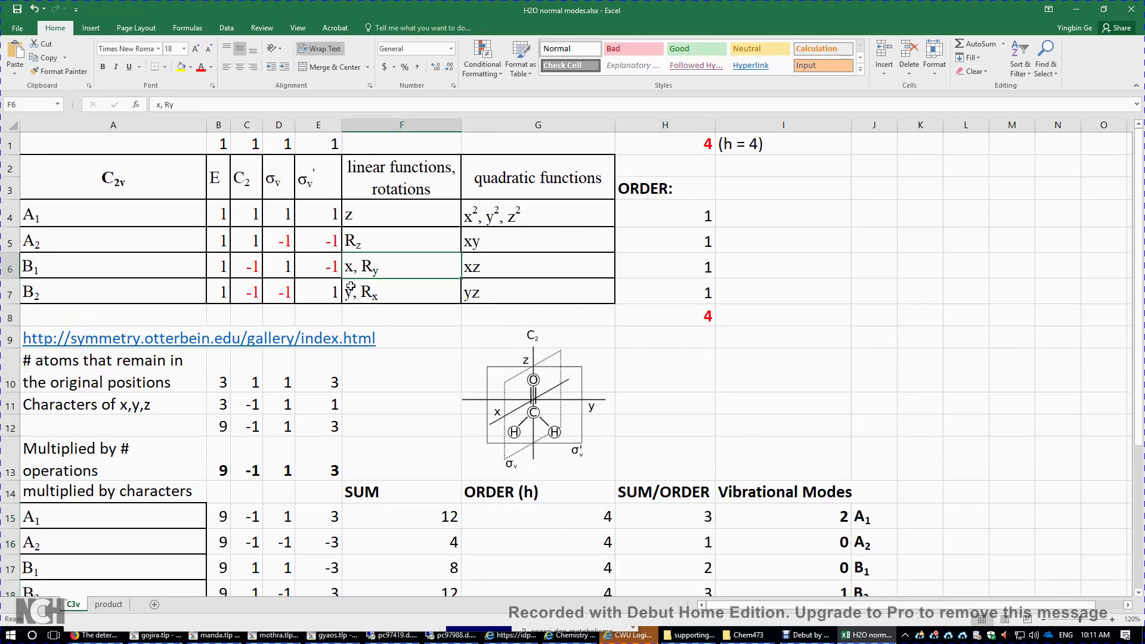
{"action": "left_click", "coordinate": [351, 290]}
{"action": "left_click", "coordinate": [361, 213]}
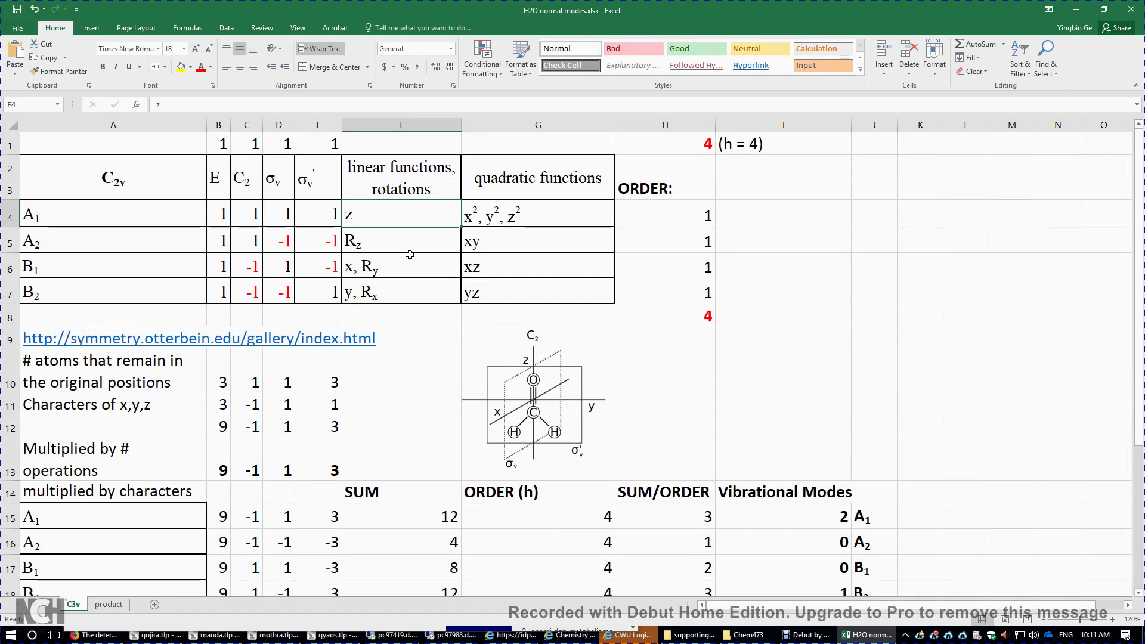
{"action": "left_click", "coordinate": [410, 295]}
{"action": "left_click", "coordinate": [406, 269]}
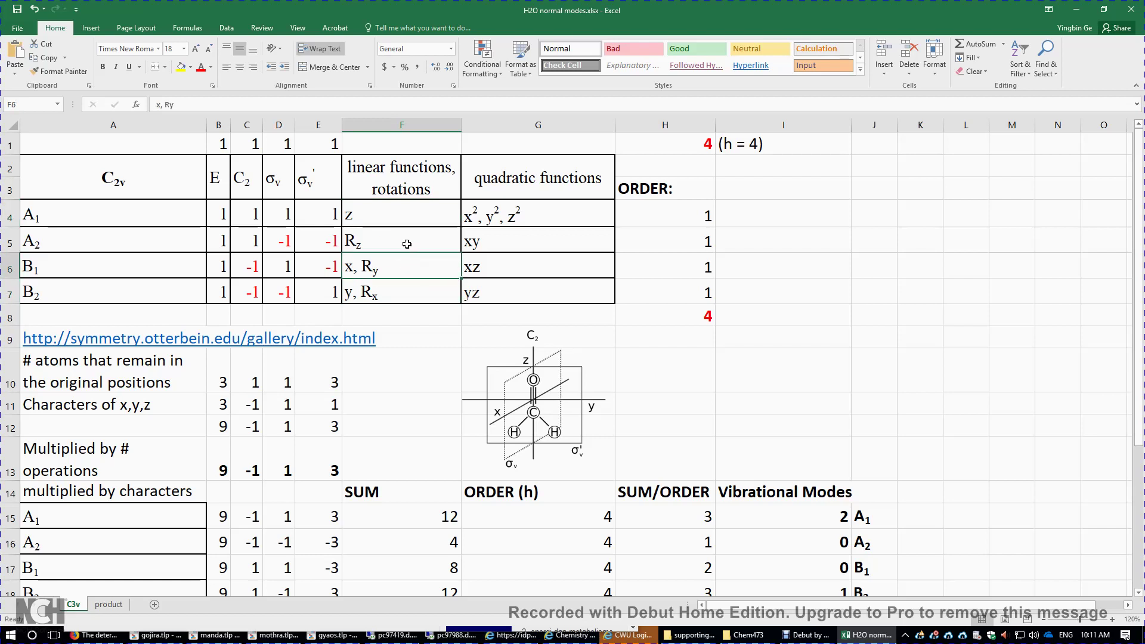
{"action": "left_click", "coordinate": [407, 244]}
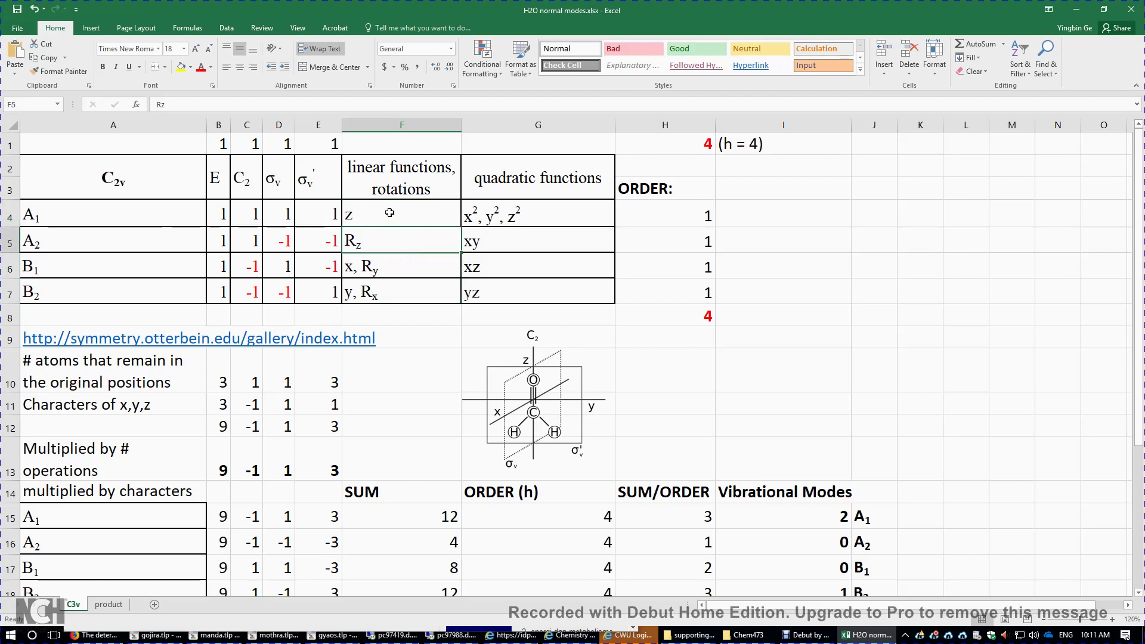
{"action": "left_click", "coordinate": [27, 215]}
{"action": "left_click", "coordinate": [46, 246]}
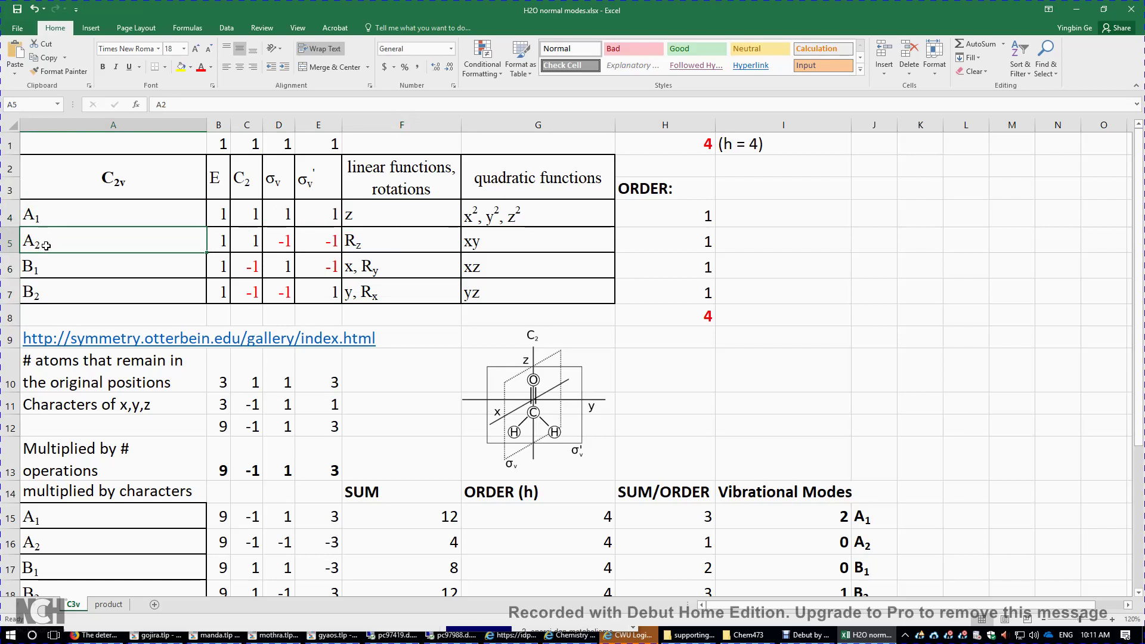
{"action": "left_click", "coordinate": [54, 266]}
{"action": "left_click", "coordinate": [58, 292]}
{"action": "scroll", "coordinate": [675, 292], "scroll_direction": "down", "scroll_amount": 3}
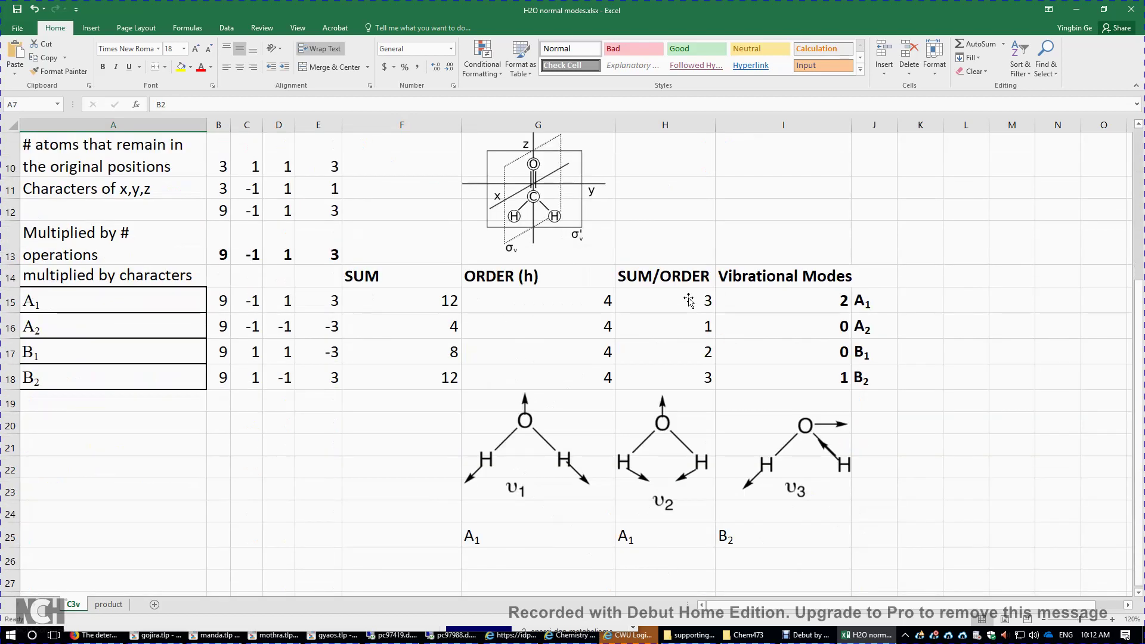
{"action": "left_click", "coordinate": [802, 294]}
{"action": "left_click", "coordinate": [683, 299]}
{"action": "left_click", "coordinate": [769, 300]}
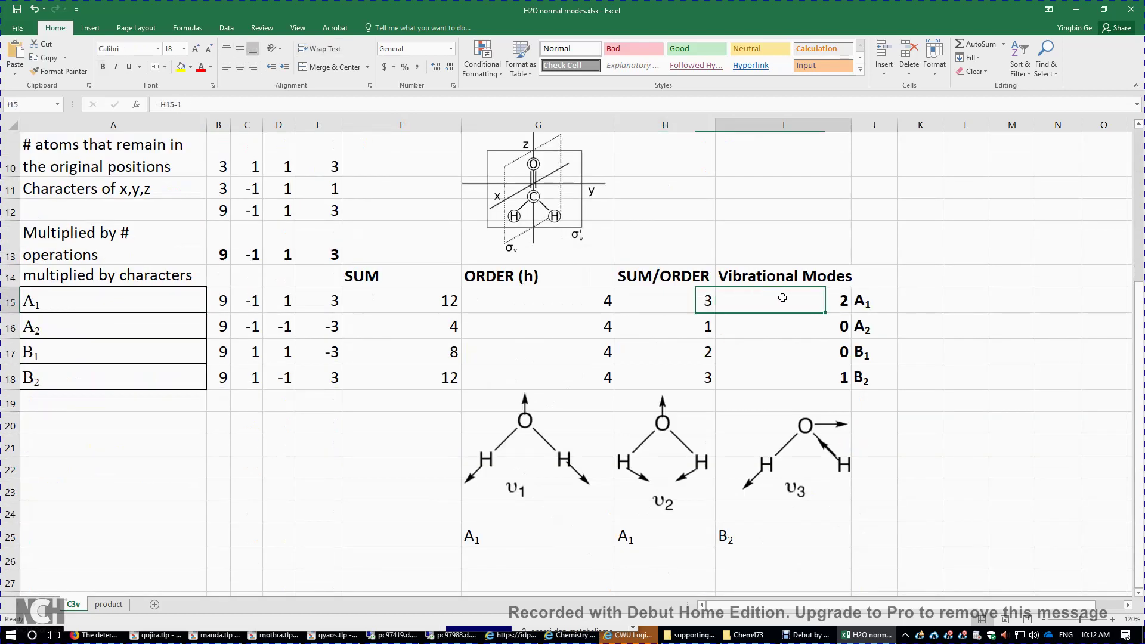
{"action": "left_click", "coordinate": [691, 324]}
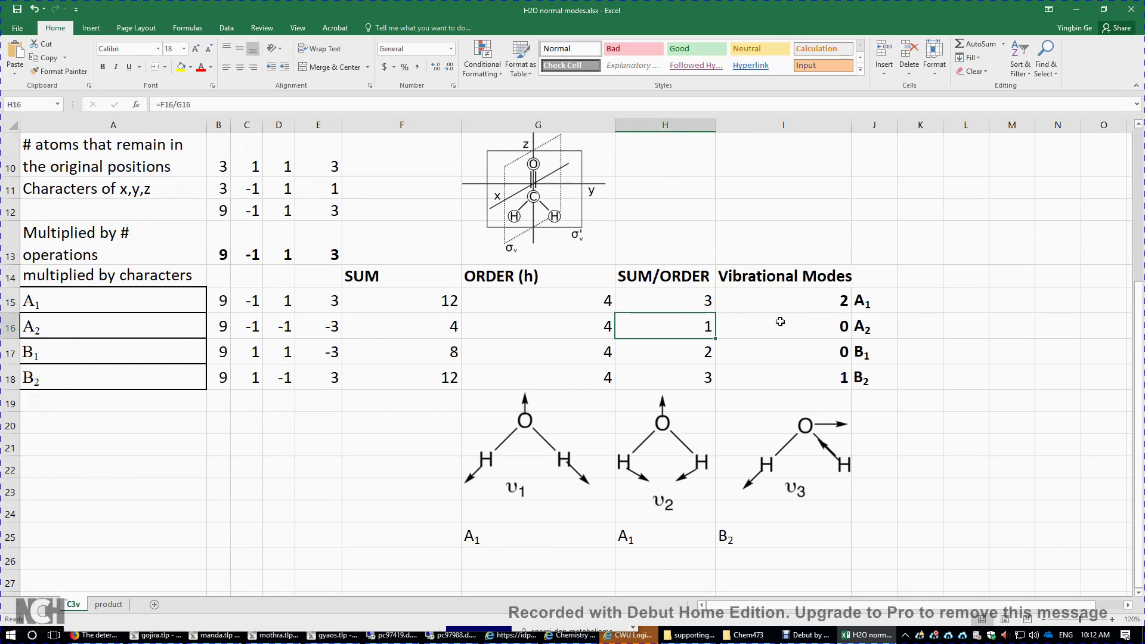
{"action": "left_click", "coordinate": [775, 325]}
{"action": "left_click", "coordinate": [709, 350]}
{"action": "left_click", "coordinate": [814, 351]}
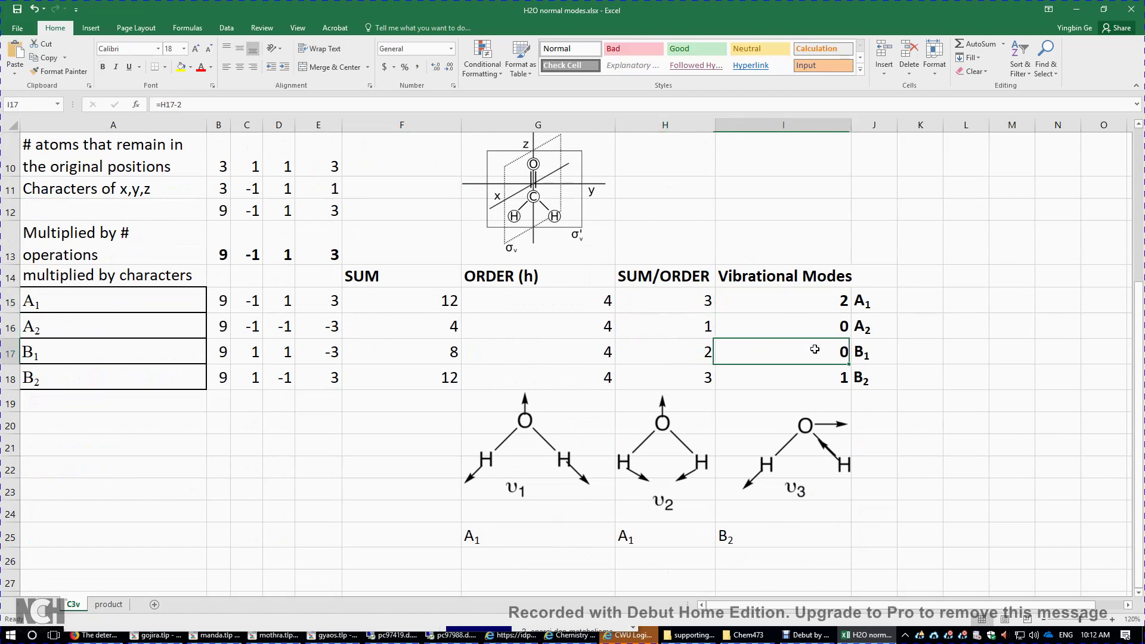
{"action": "left_click", "coordinate": [692, 379]}
{"action": "left_click", "coordinate": [806, 382]}
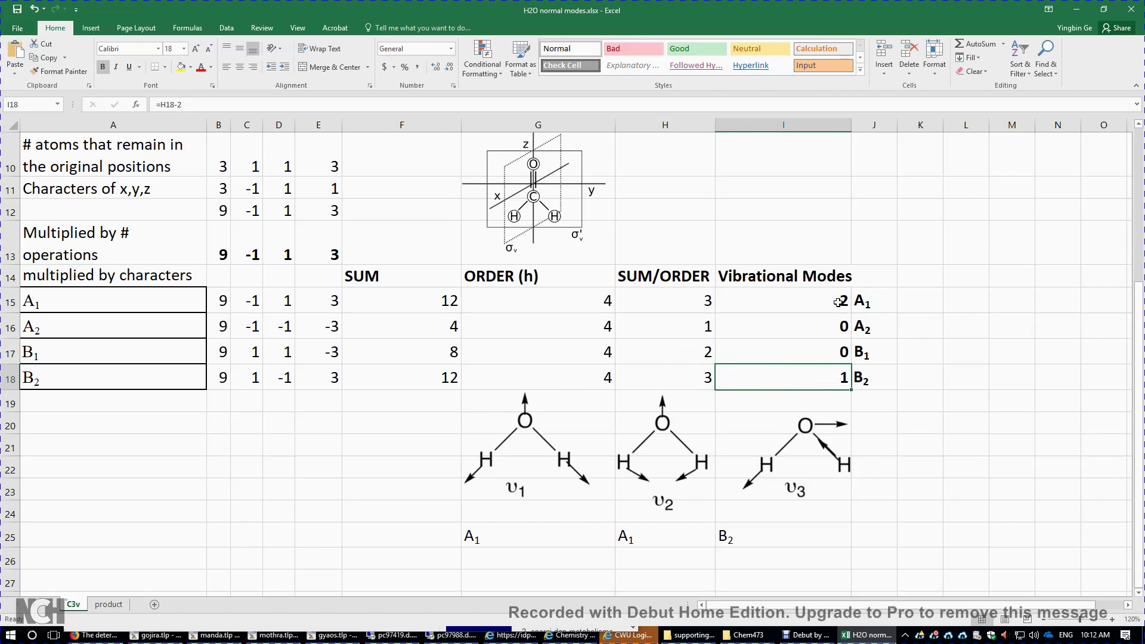
{"action": "key", "text": "Up"}
{"action": "key", "text": "Up"}
{"action": "key", "text": "Up"}
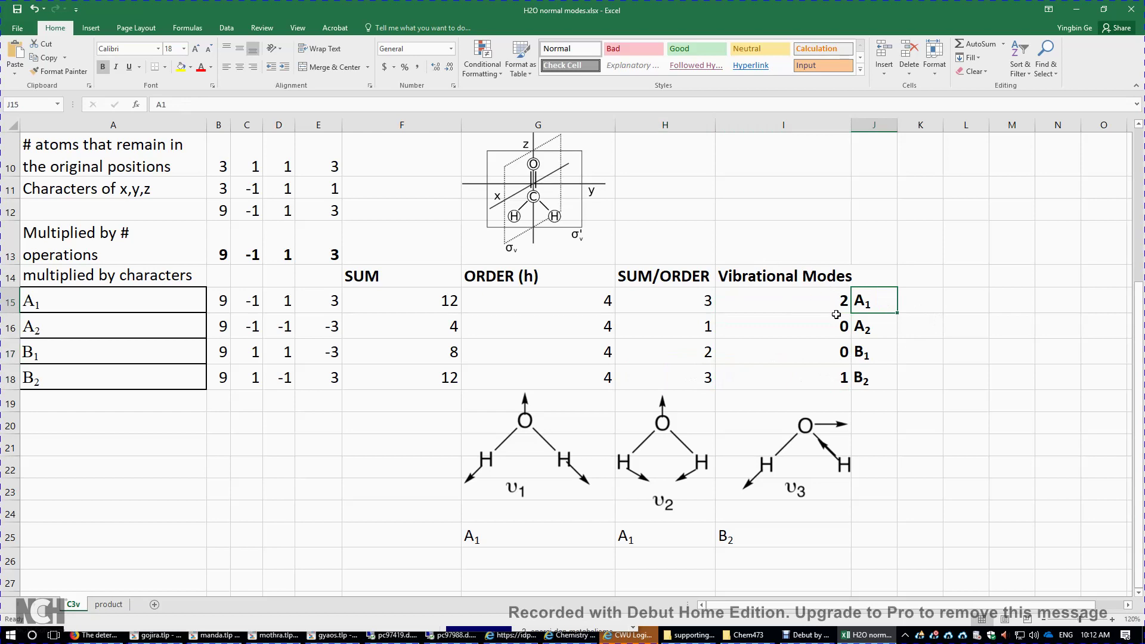
{"action": "left_click_drag", "start_coordinate": [828, 373], "coordinate": [877, 376]}
{"action": "left_click", "coordinate": [881, 377]}
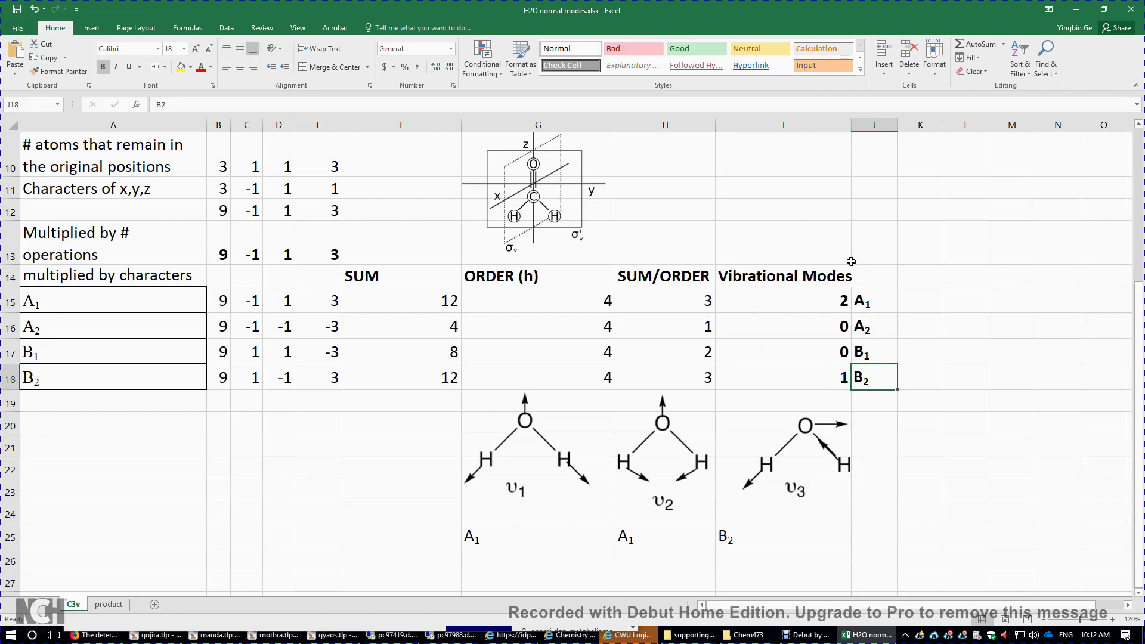
{"action": "left_click", "coordinate": [965, 303]}
{"action": "scroll", "coordinate": [861, 352], "scroll_direction": "down", "scroll_amount": 1}
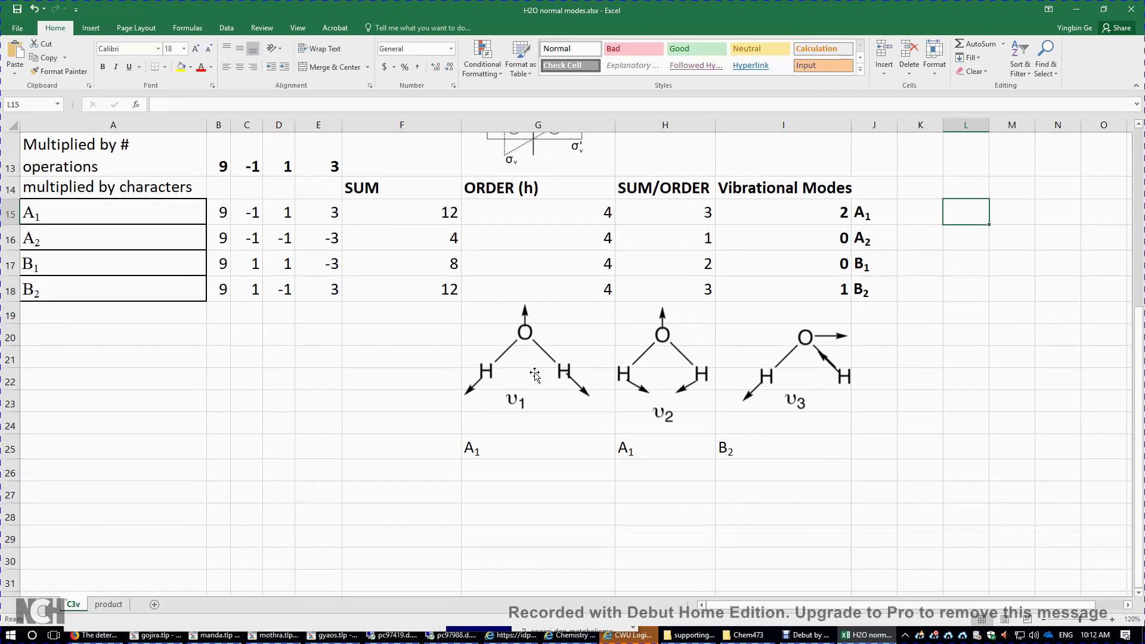
{"action": "left_click", "coordinate": [543, 382]}
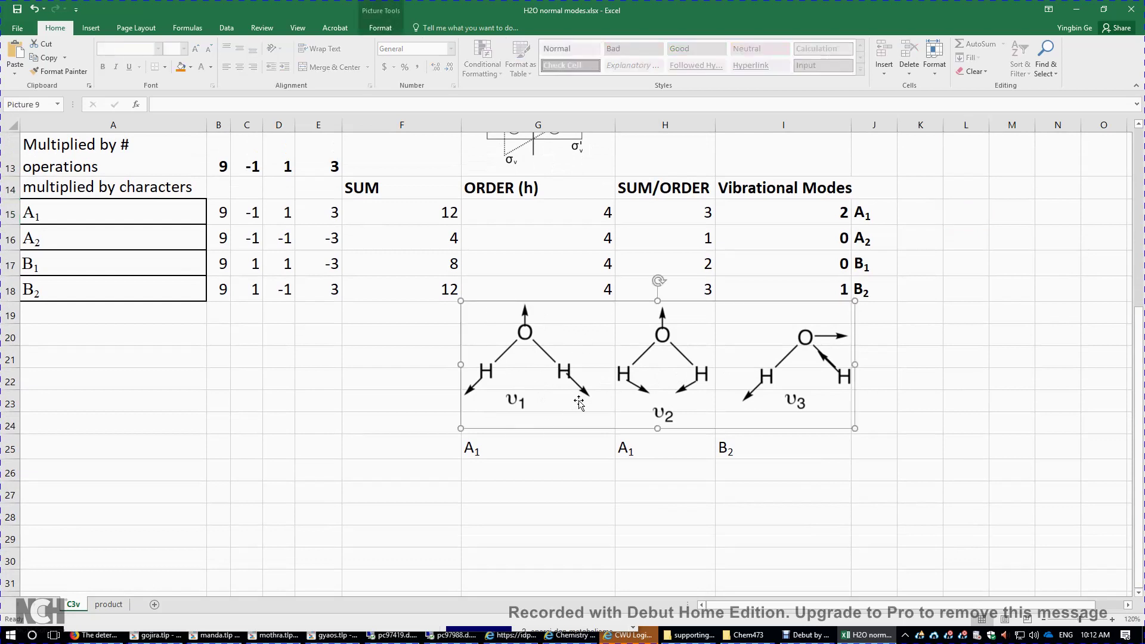